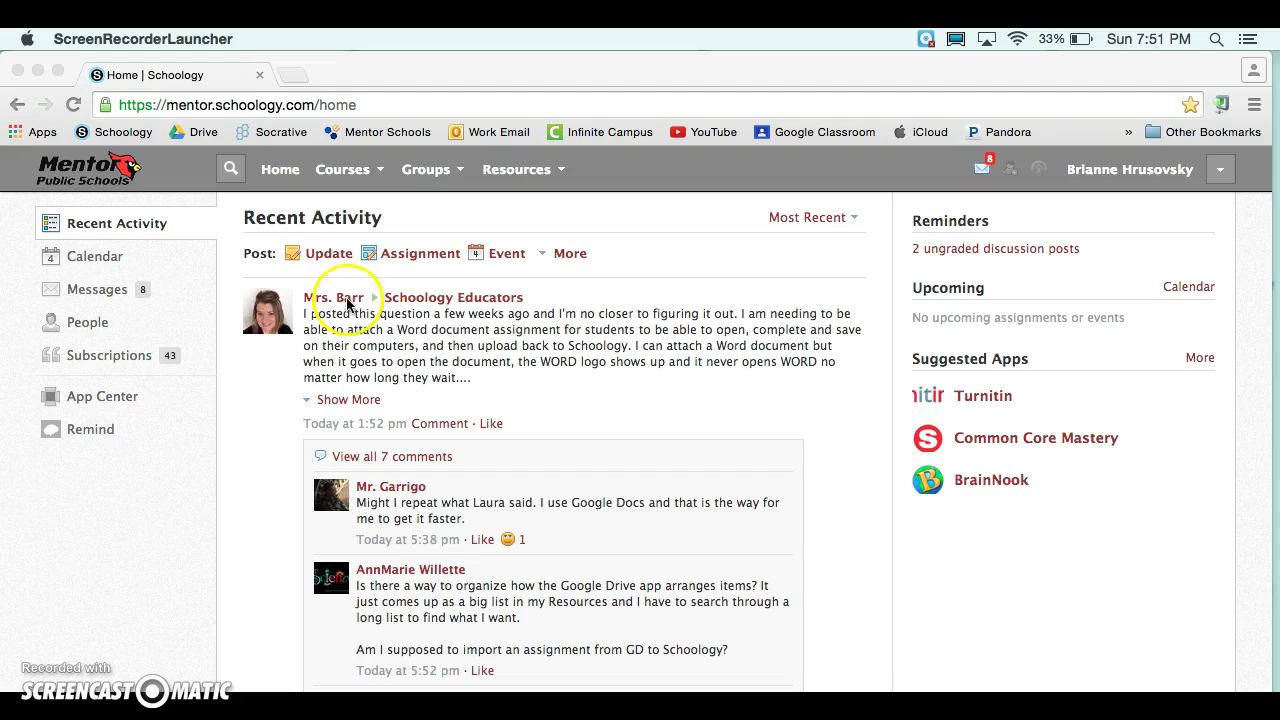
Open the SCIENCE 8: Section 6 course and look over its material folders
{"action": "left_click", "coordinate": [352, 173]}
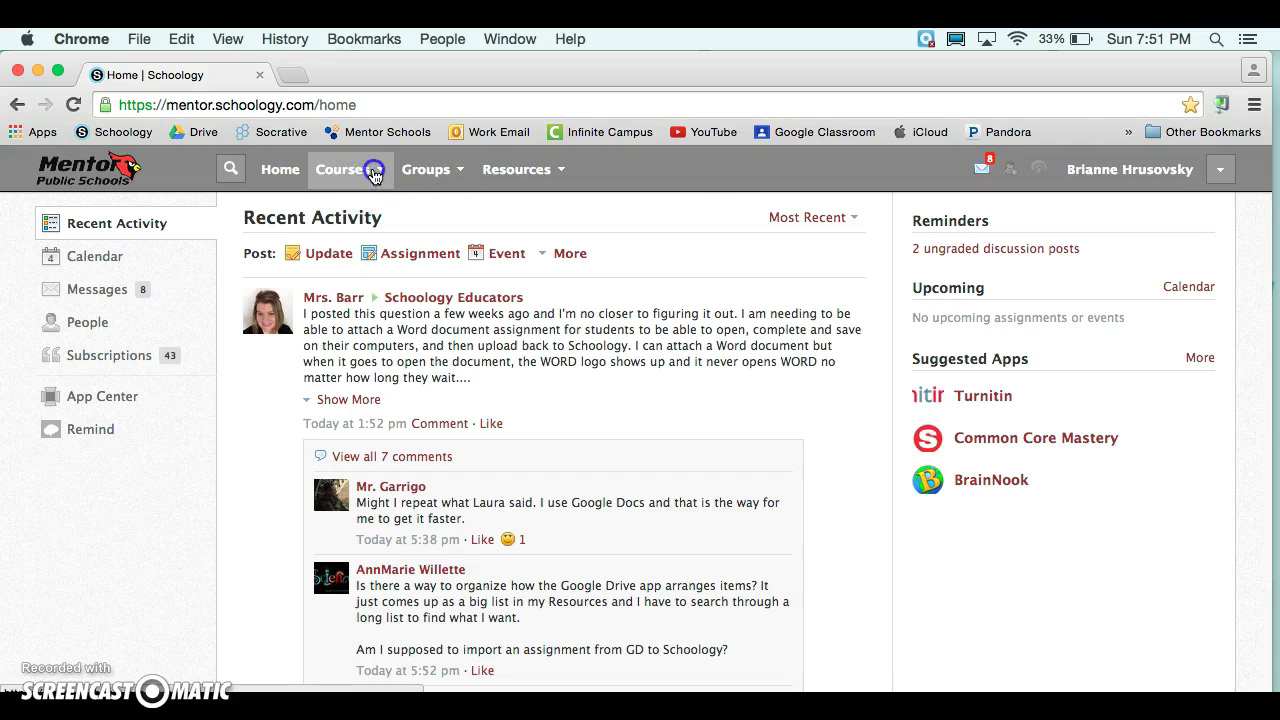
{"action": "left_click", "coordinate": [405, 215]}
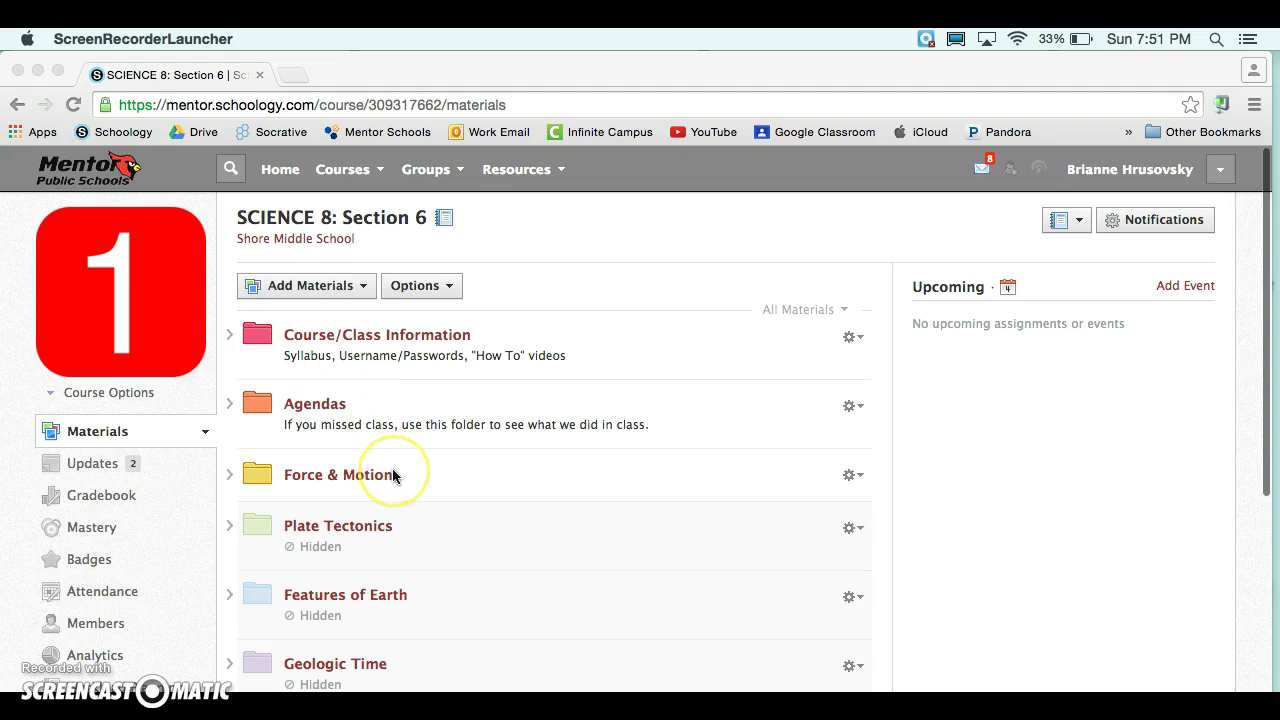
{"action": "scroll", "coordinate": [392, 475], "scroll_direction": "down", "scroll_amount": 4}
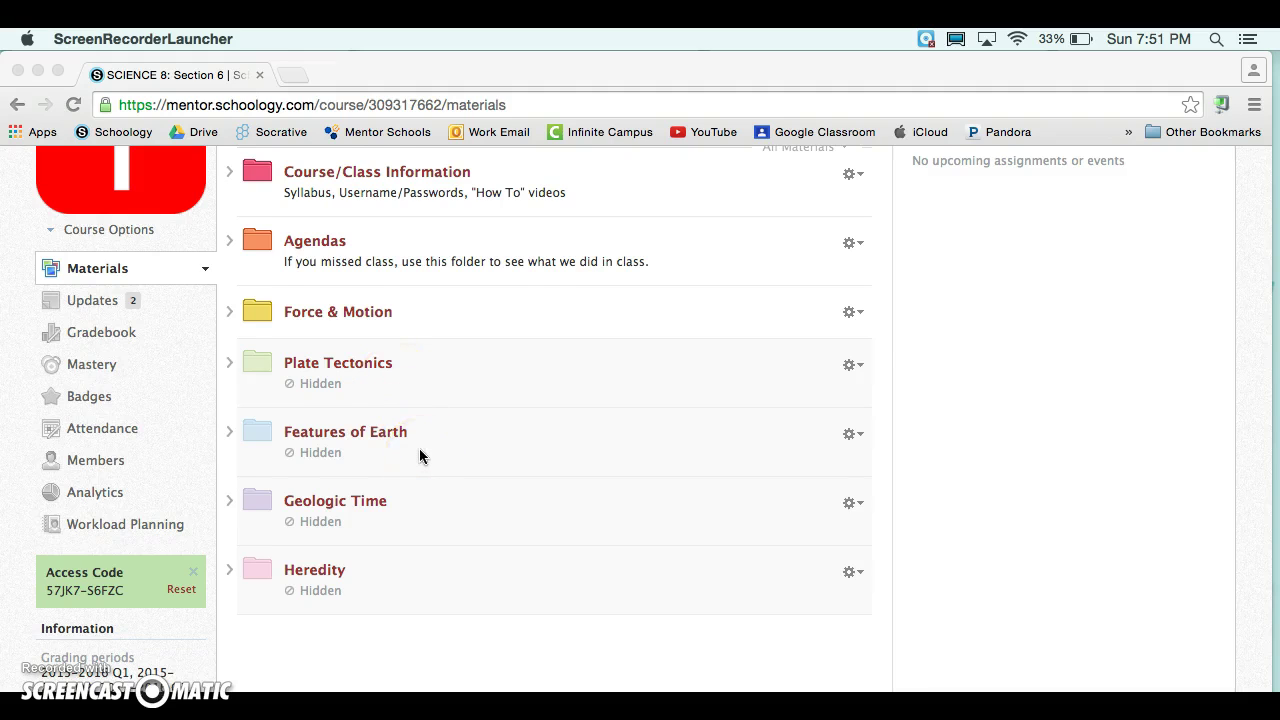
{"action": "scroll", "coordinate": [419, 456], "scroll_direction": "up", "scroll_amount": 3}
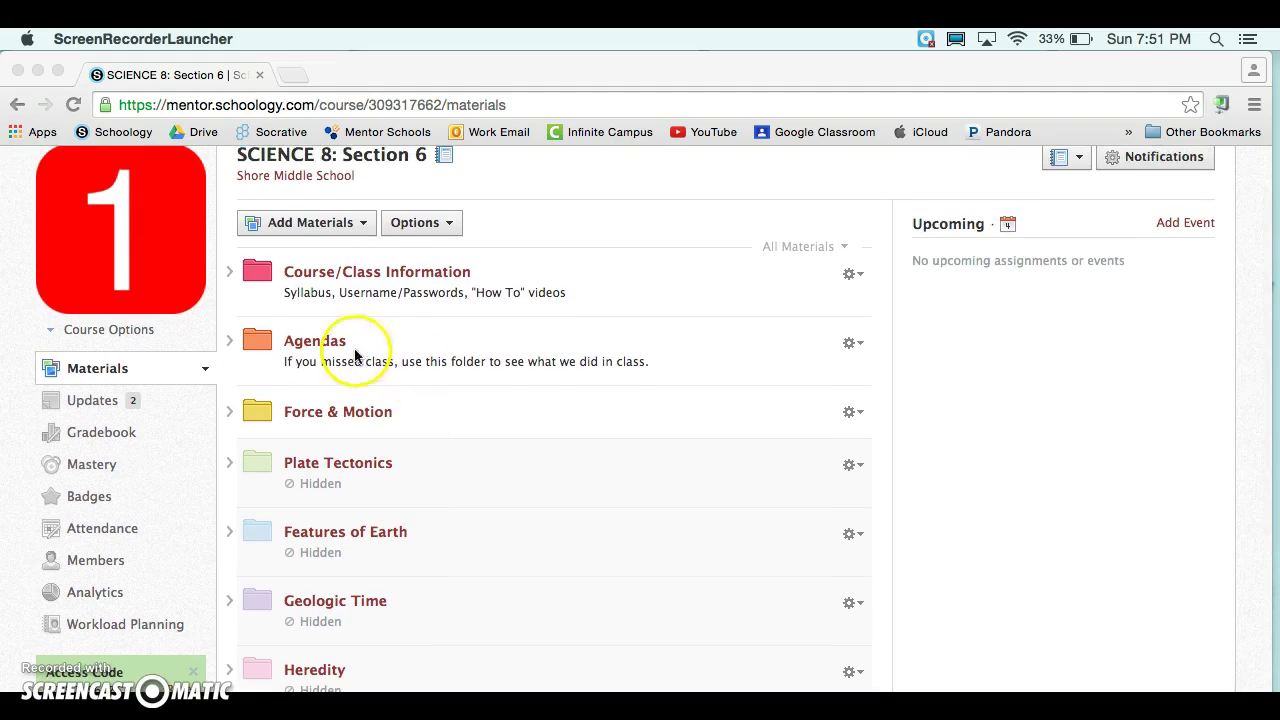
Preview the course as one of its enrolled students to check which folders are visible to that member
{"action": "left_click", "coordinate": [112, 333]}
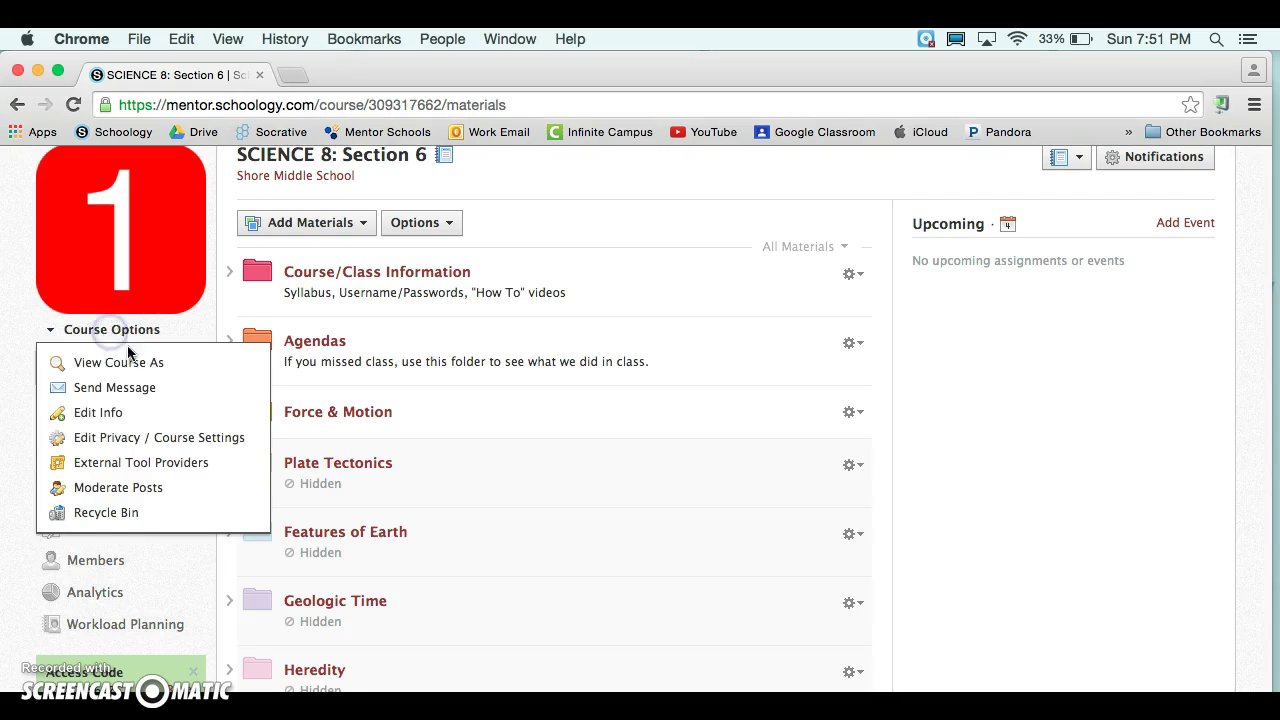
{"action": "left_click", "coordinate": [110, 363]}
{"action": "left_click", "coordinate": [491, 306]}
{"action": "scroll", "coordinate": [796, 447], "scroll_direction": "down", "scroll_amount": 2}
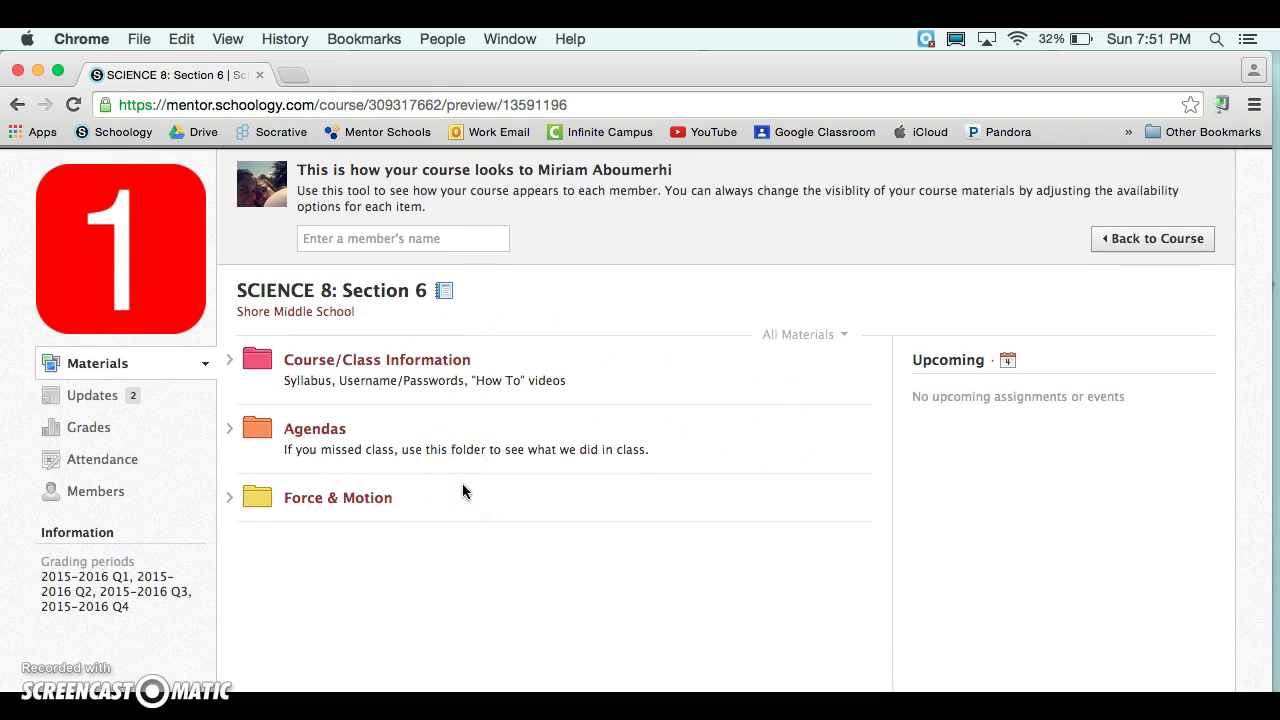
{"action": "left_click", "coordinate": [380, 512]}
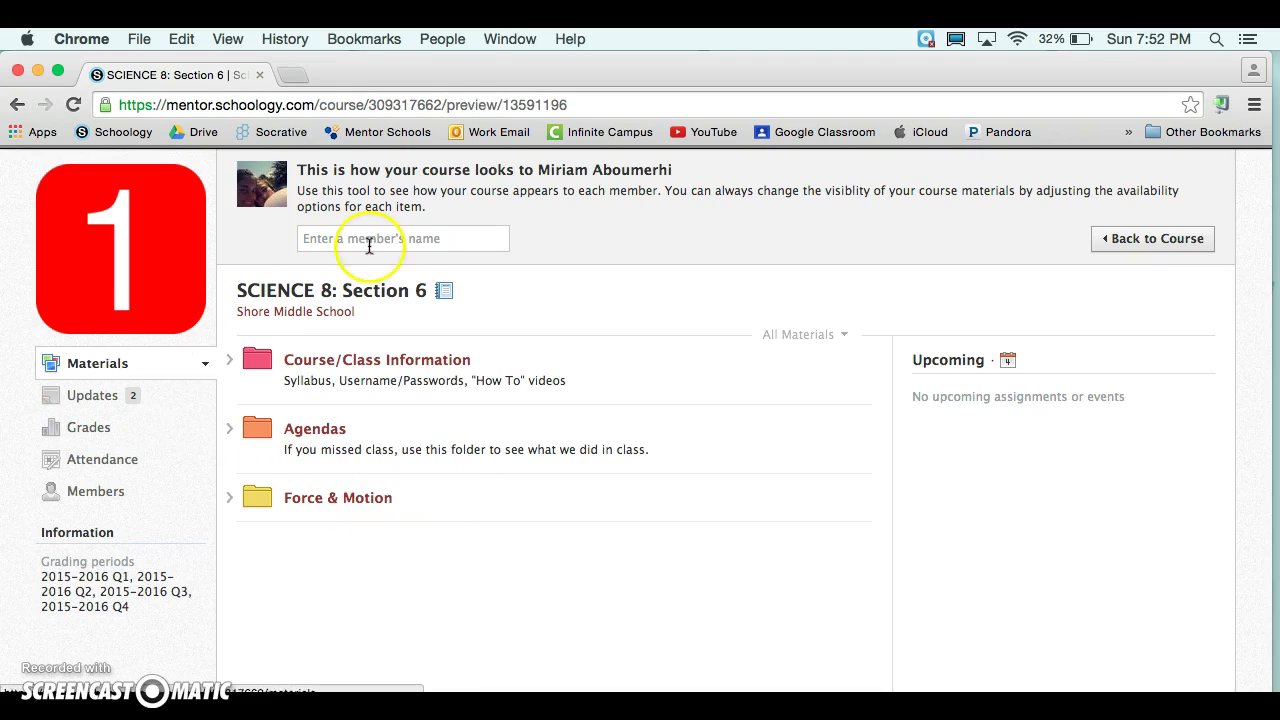
{"action": "scroll", "coordinate": [395, 245], "scroll_direction": "up", "scroll_amount": 2}
Leave the student preview and reopen SCIENCE 8: Section 6 in the teacher view
{"action": "left_click", "coordinate": [375, 180]}
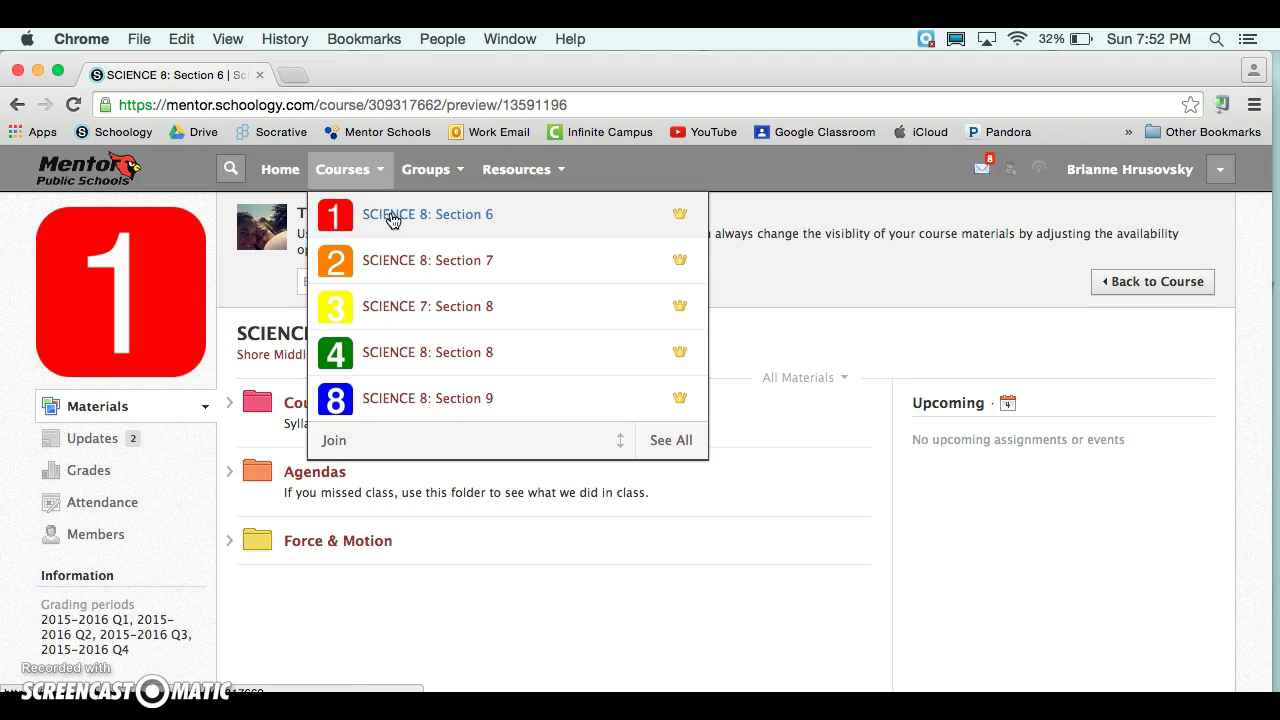
{"action": "left_click", "coordinate": [378, 214]}
{"action": "left_click", "coordinate": [96, 407]}
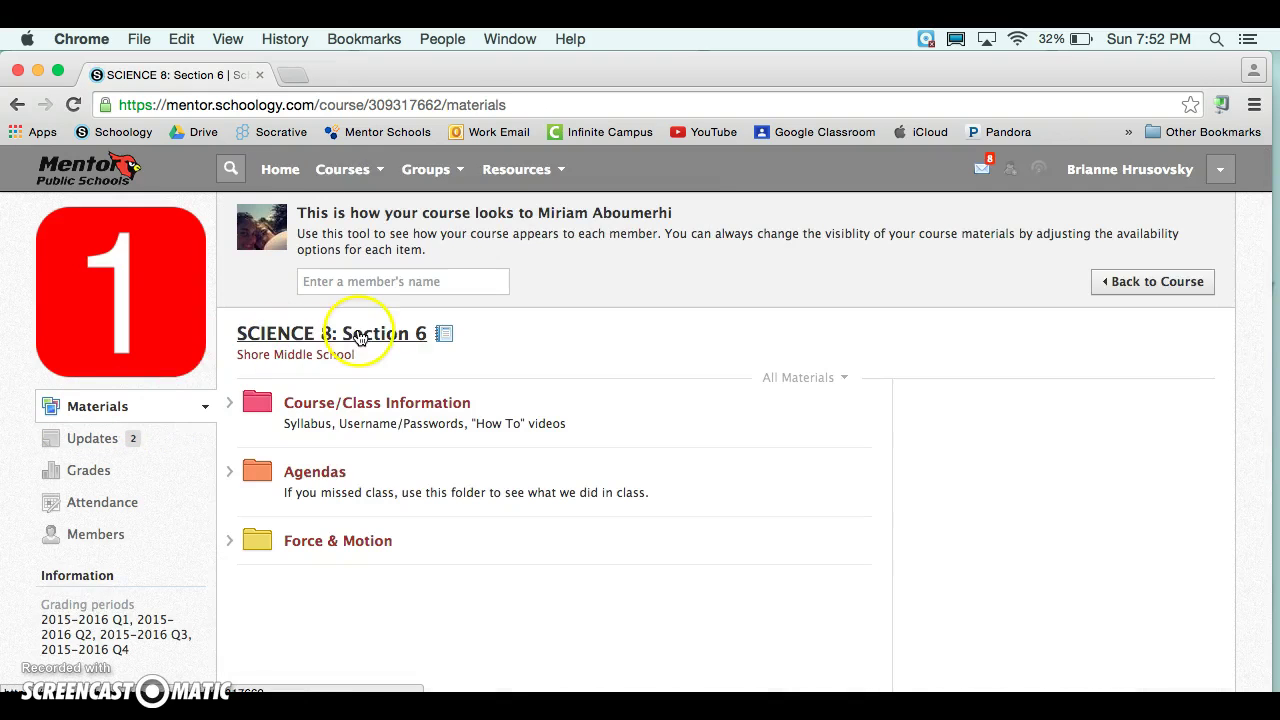
{"action": "left_click", "coordinate": [280, 167]}
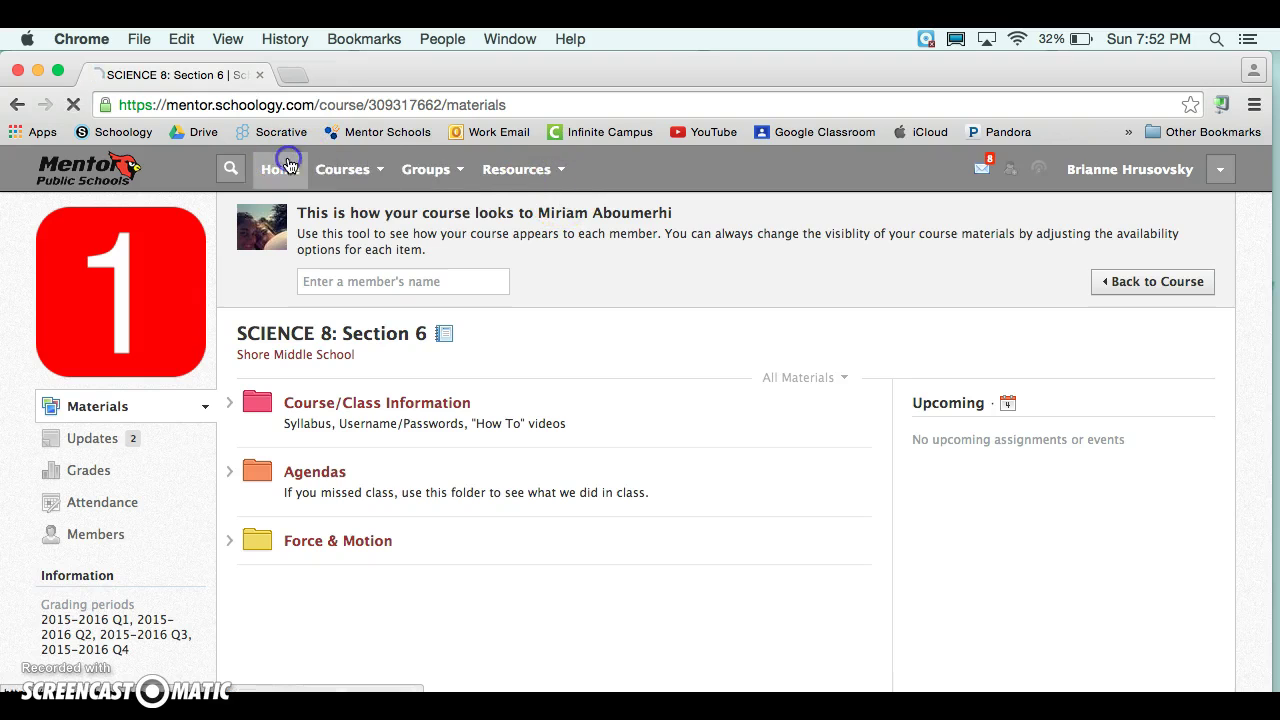
{"action": "left_click", "coordinate": [362, 172]}
{"action": "left_click", "coordinate": [388, 218]}
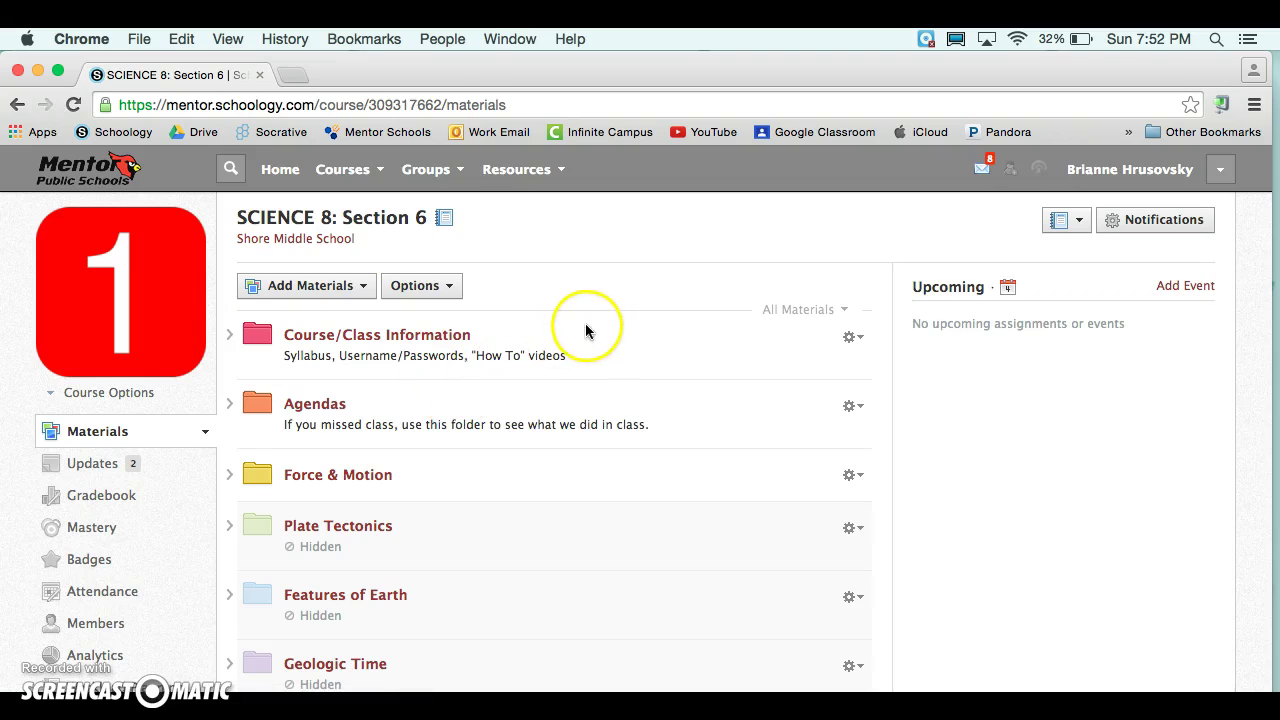
View the contents of the Course/Class Information folder and return to the course's materials list
{"action": "left_click", "coordinate": [450, 336]}
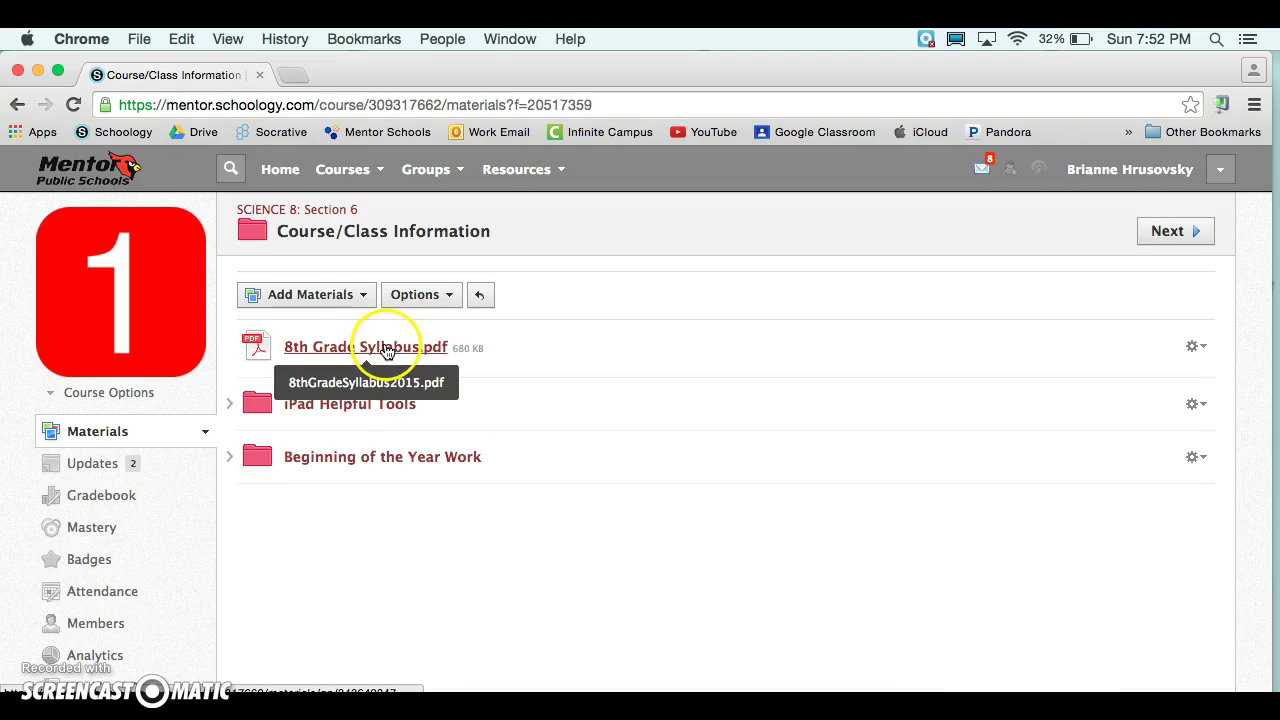
{"action": "left_click_drag", "start_coordinate": [443, 386], "coordinate": [431, 405]}
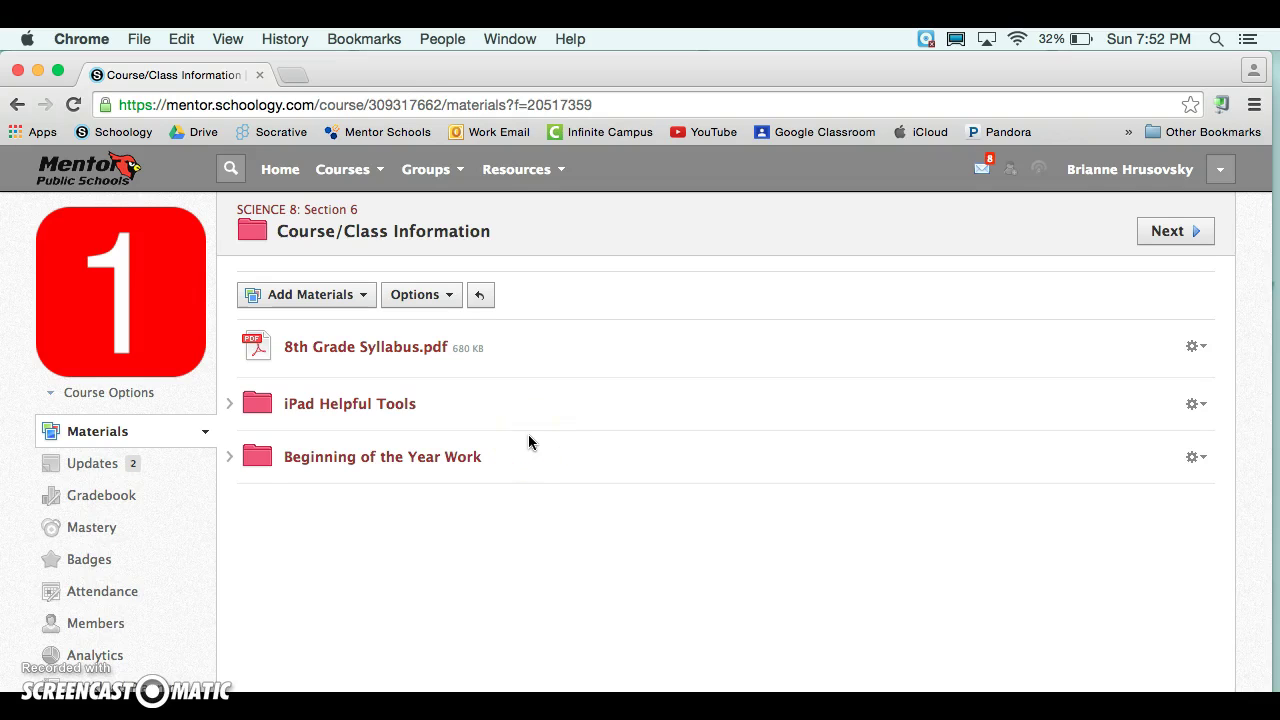
{"action": "left_click", "coordinate": [330, 212]}
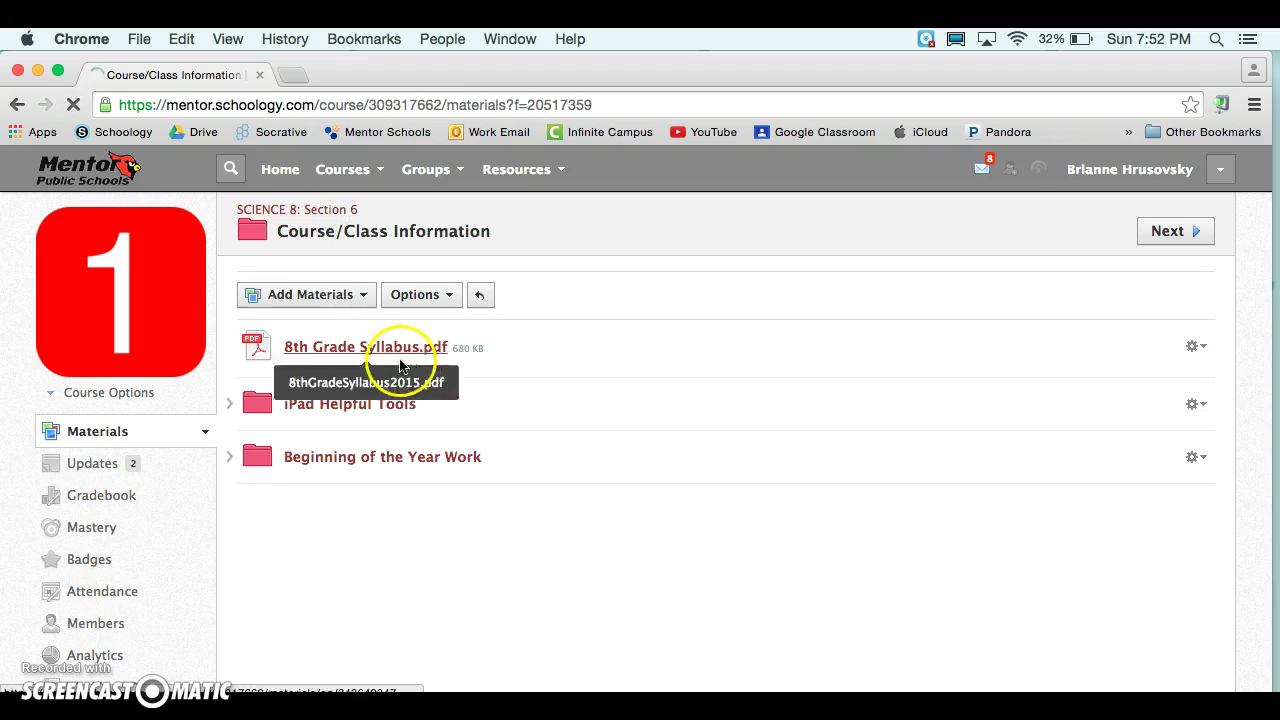
Open the Thursday, October 1 agenda page in the October folder of Agendas
{"action": "left_click", "coordinate": [298, 404]}
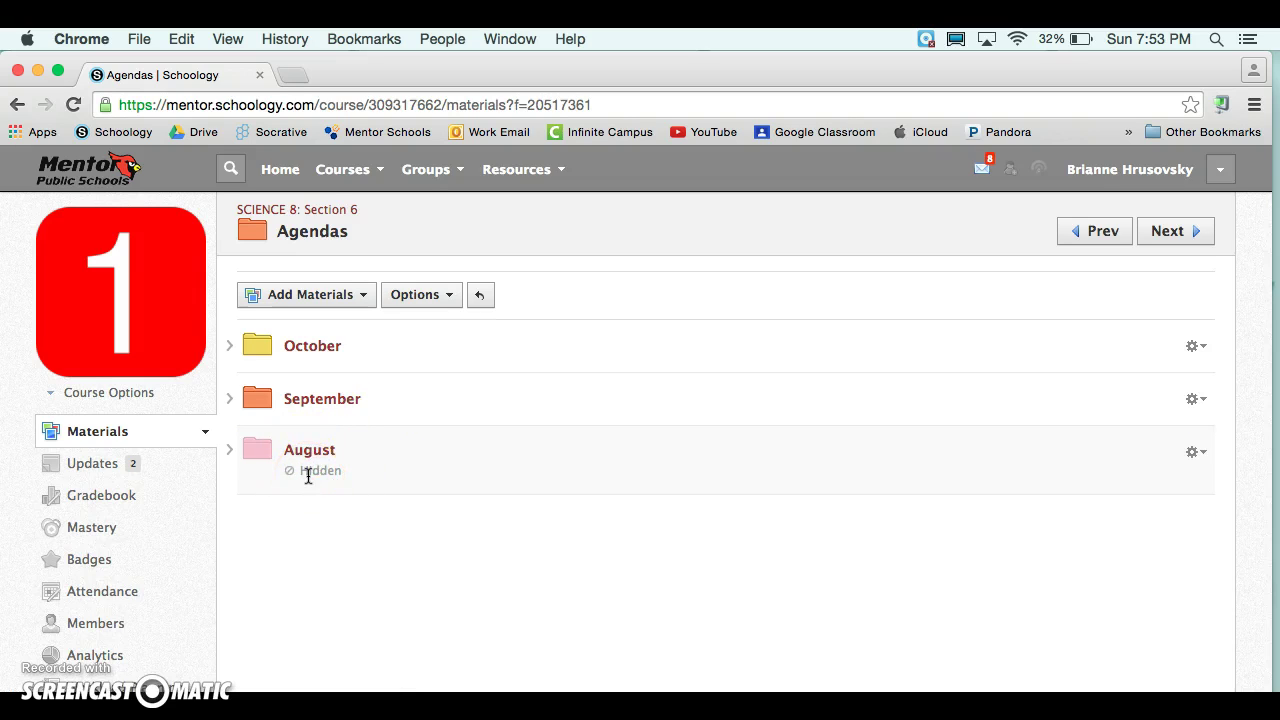
{"action": "left_click", "coordinate": [355, 408]}
{"action": "left_click", "coordinate": [320, 350]}
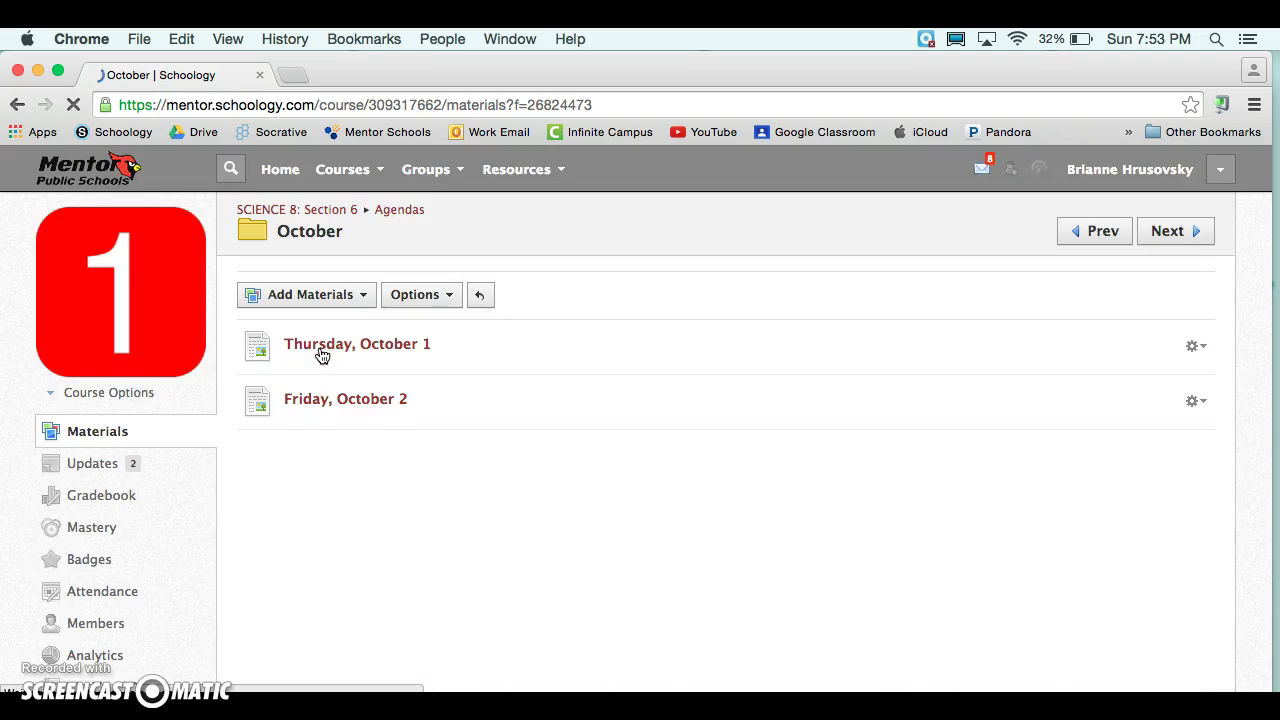
{"action": "left_click", "coordinate": [325, 292]}
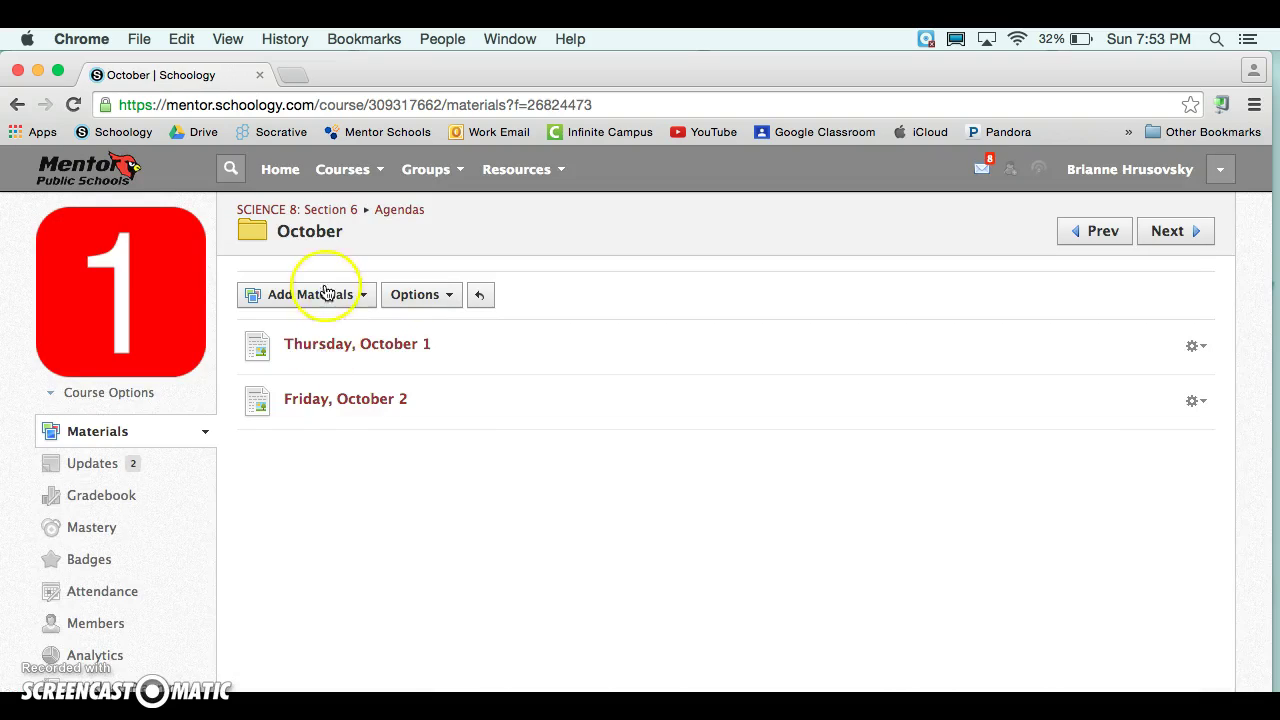
{"action": "left_click", "coordinate": [325, 402]}
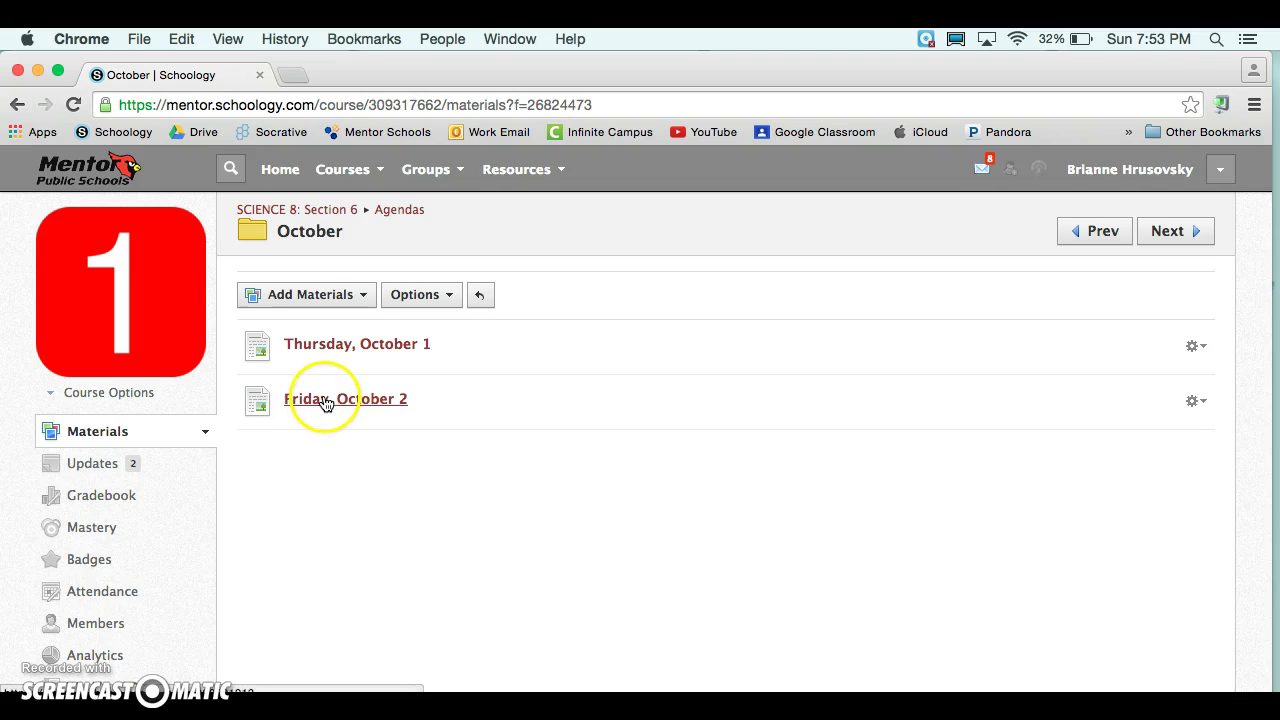
{"action": "left_click", "coordinate": [352, 344]}
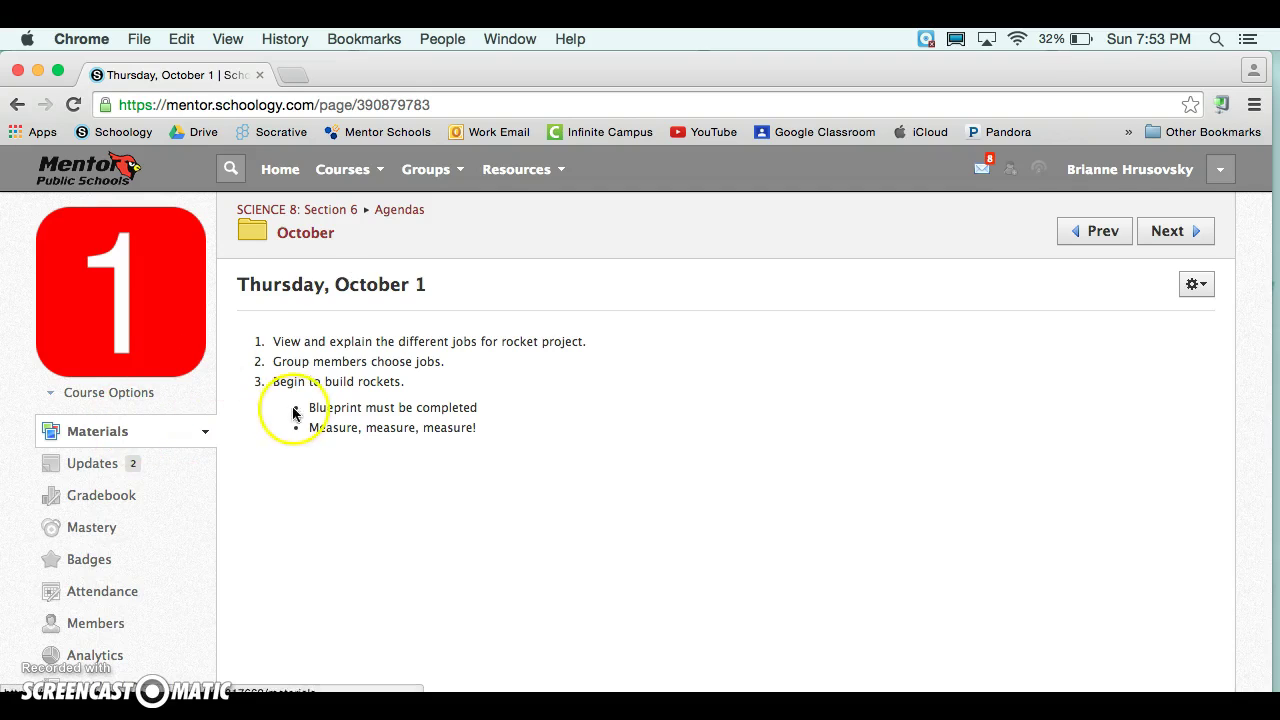
Return to the Agendas folder and try to reorder its September folder among the monthly folders
{"action": "left_click", "coordinate": [397, 214]}
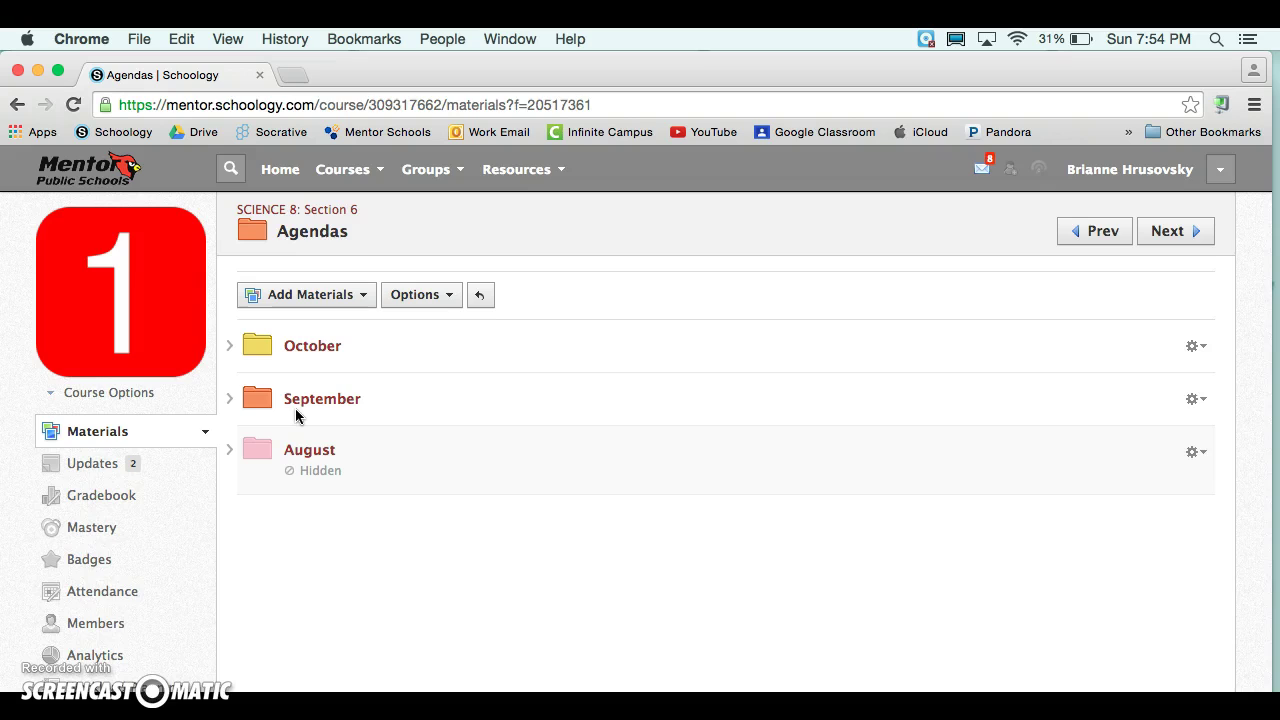
{"action": "left_click", "coordinate": [320, 408]}
{"action": "left_click_drag", "start_coordinate": [320, 408], "coordinate": [321, 378]}
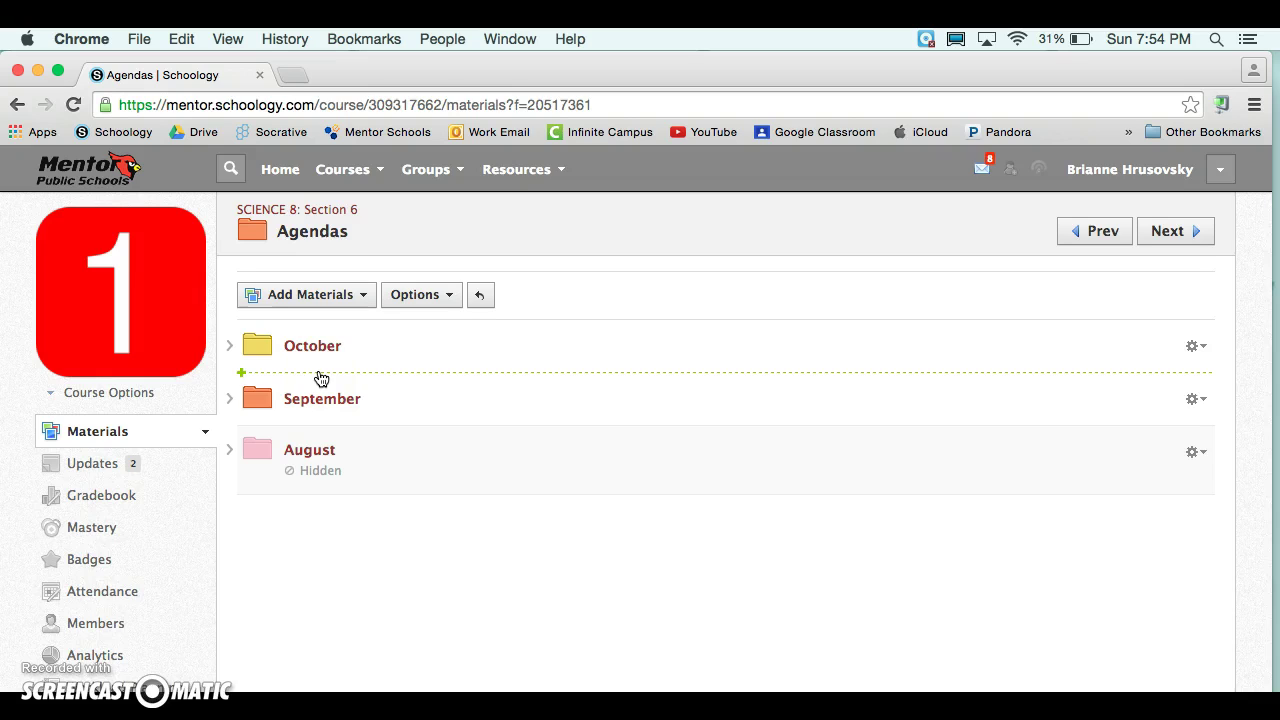
{"action": "left_click_drag", "start_coordinate": [321, 378], "coordinate": [191, 534]}
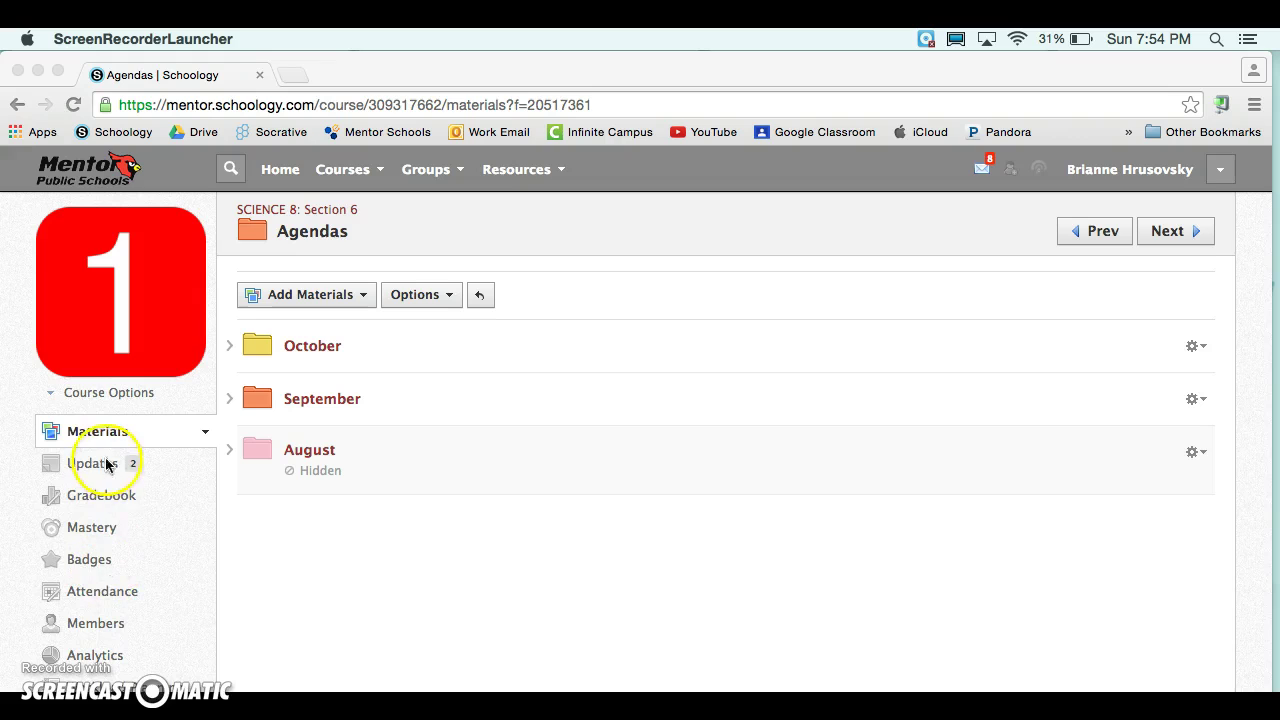
Return to the course's materials list and open the Force & Motion folder to view its subfolders
{"action": "left_click", "coordinate": [100, 431]}
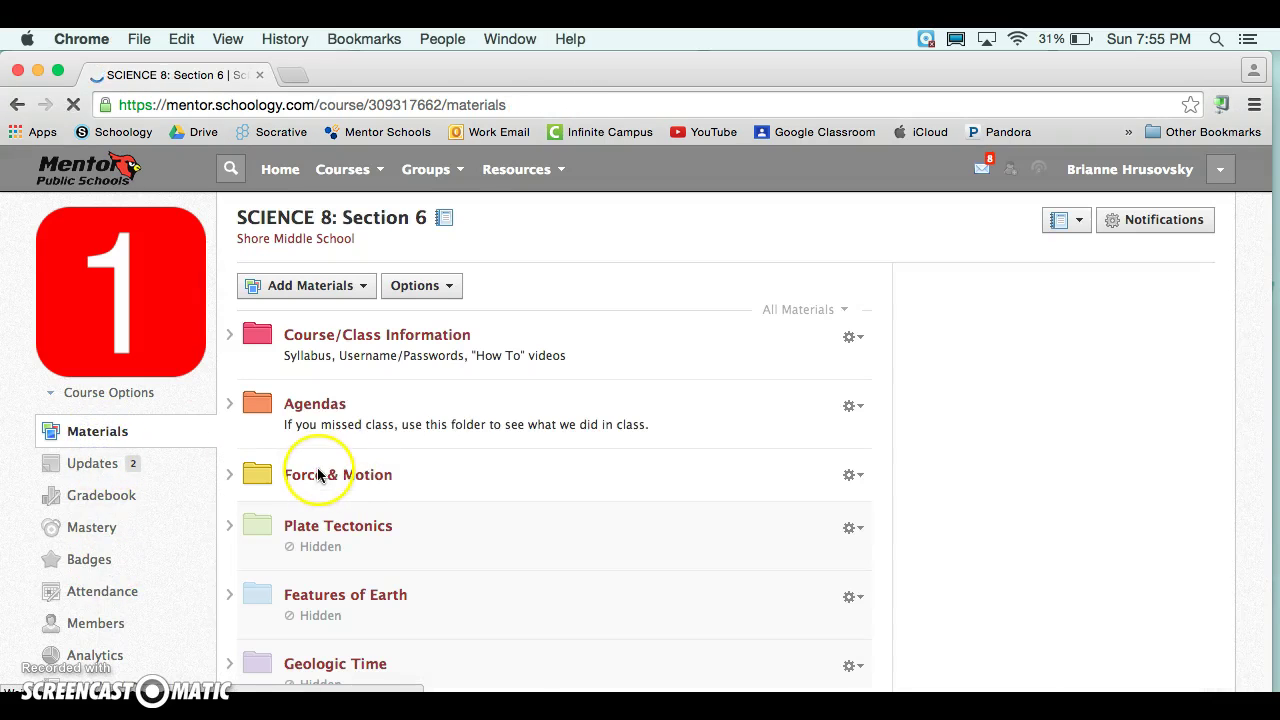
{"action": "left_click", "coordinate": [337, 480]}
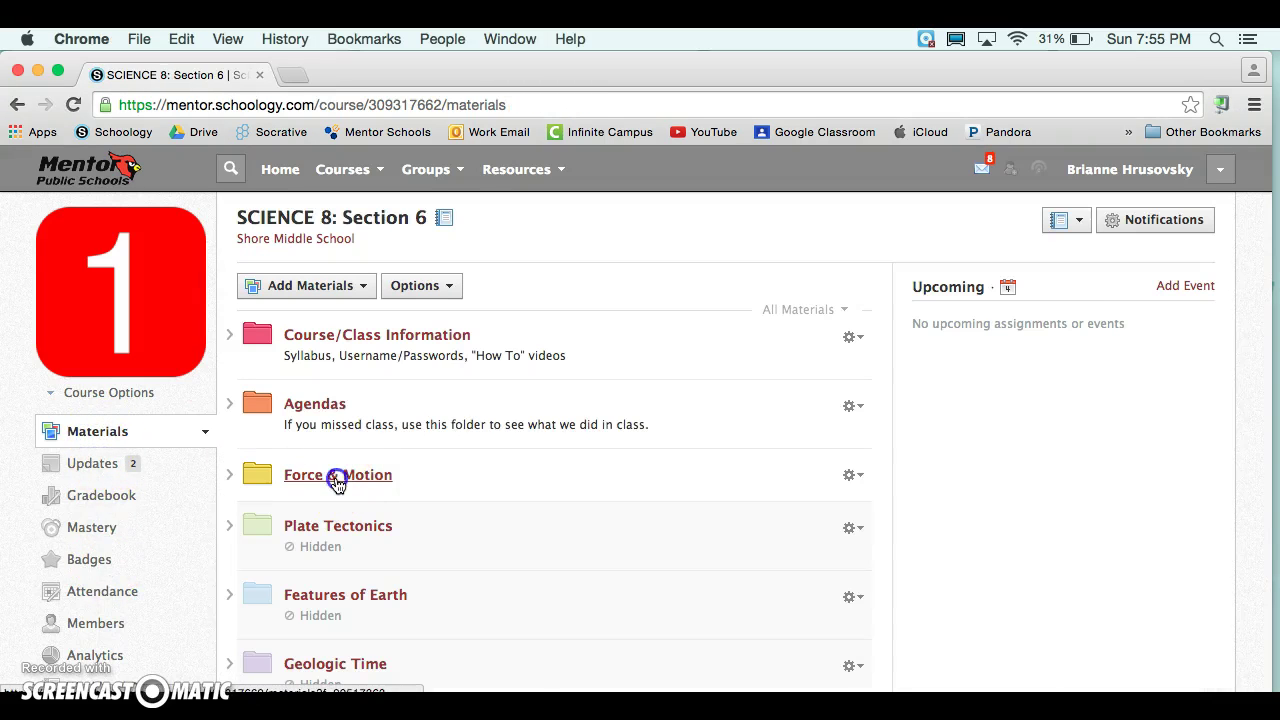
{"action": "left_click_drag", "start_coordinate": [325, 452], "coordinate": [437, 353]}
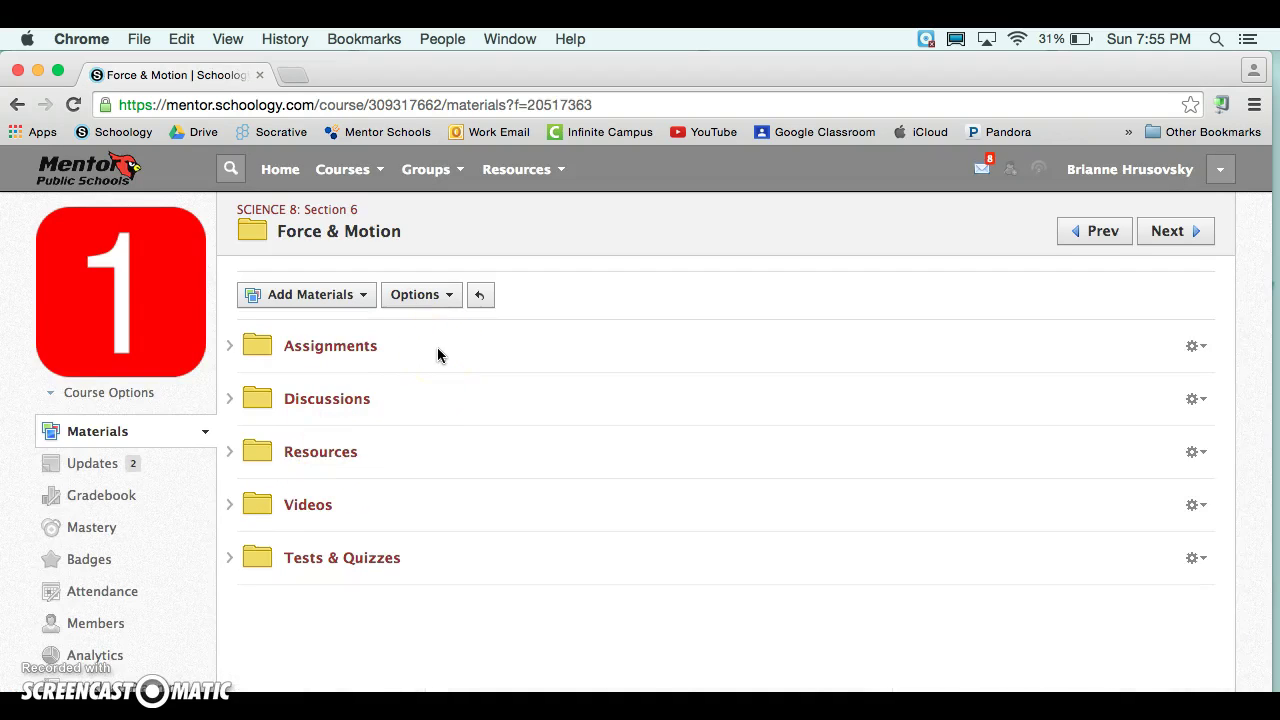
{"action": "left_click_drag", "start_coordinate": [390, 414], "coordinate": [371, 509]}
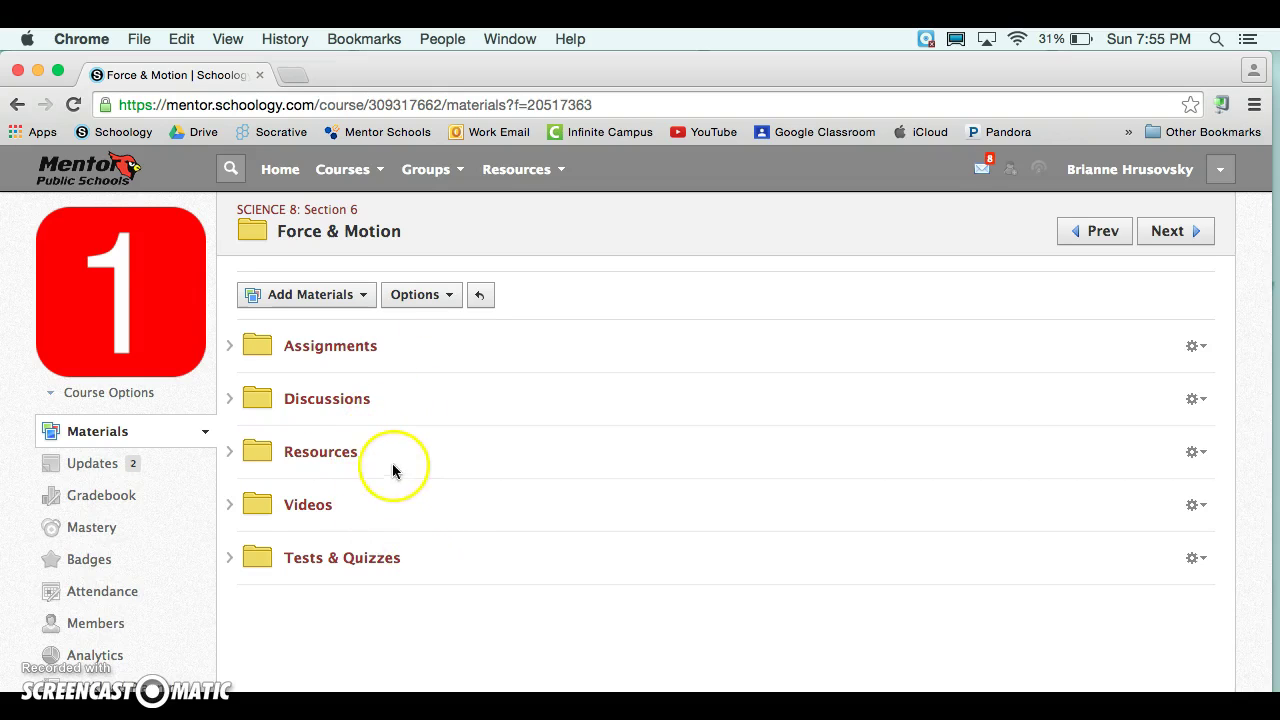
Open the Discussions folder of Force & Motion and review the listed discussion topics
{"action": "left_click", "coordinate": [345, 400]}
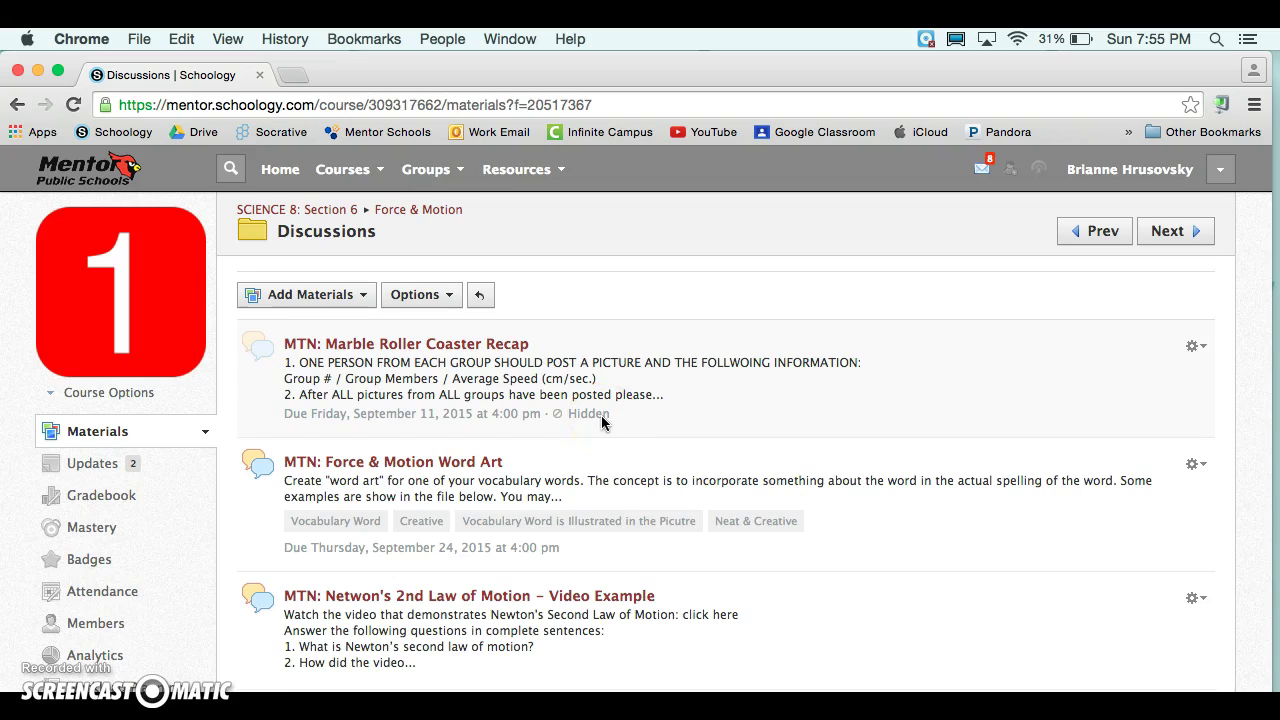
{"action": "scroll", "coordinate": [600, 449], "scroll_direction": "down", "scroll_amount": 2}
{"action": "scroll", "coordinate": [600, 449], "scroll_direction": "down", "scroll_amount": 2}
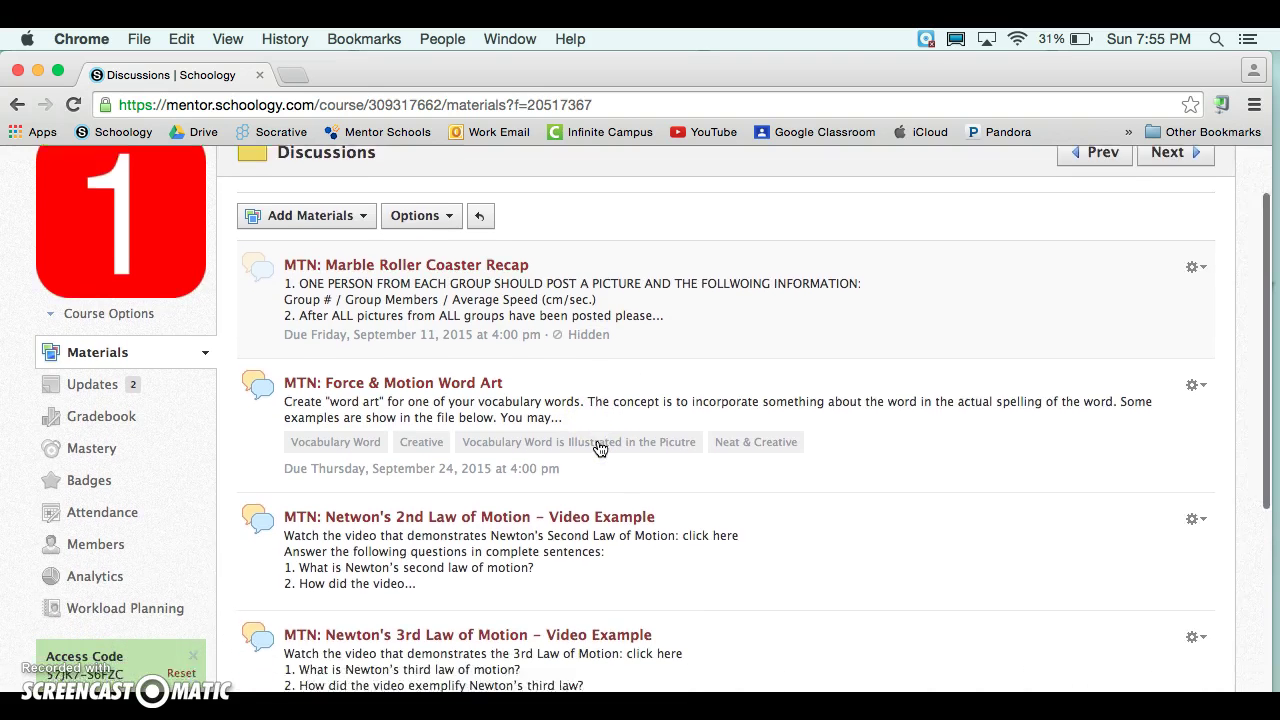
{"action": "scroll", "coordinate": [600, 449], "scroll_direction": "down", "scroll_amount": 2}
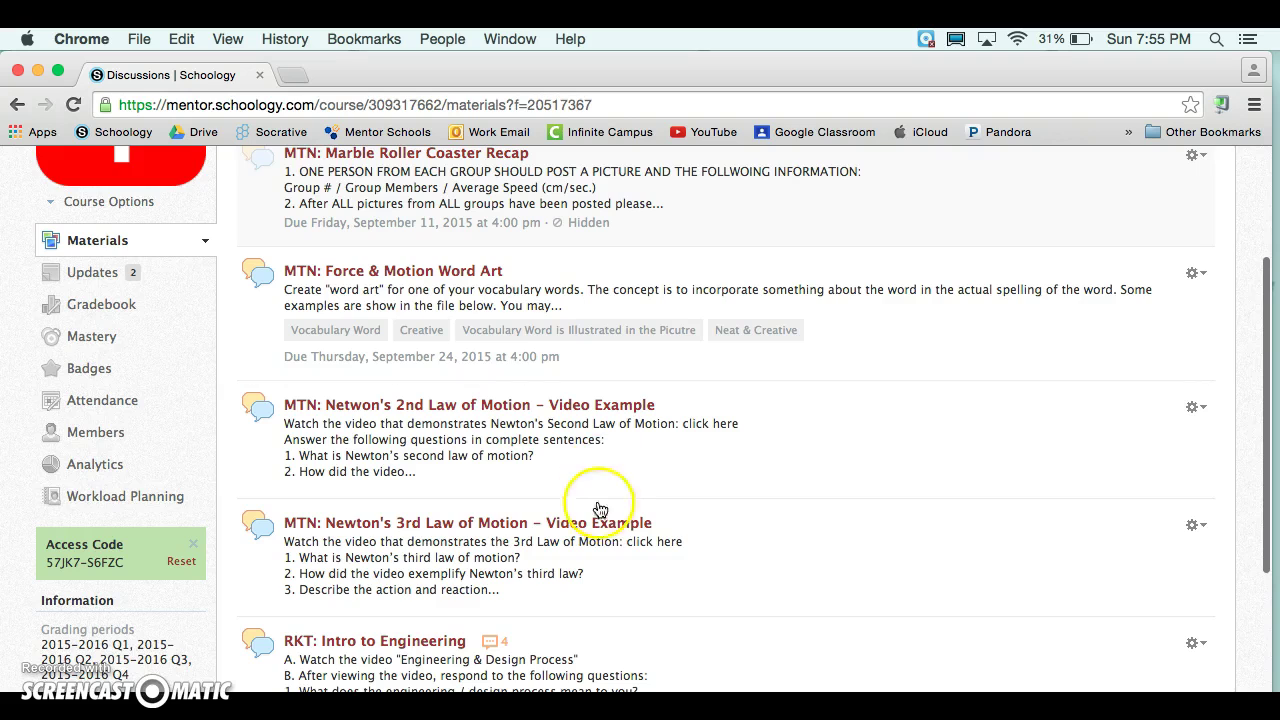
{"action": "scroll", "coordinate": [594, 520], "scroll_direction": "down", "scroll_amount": 2}
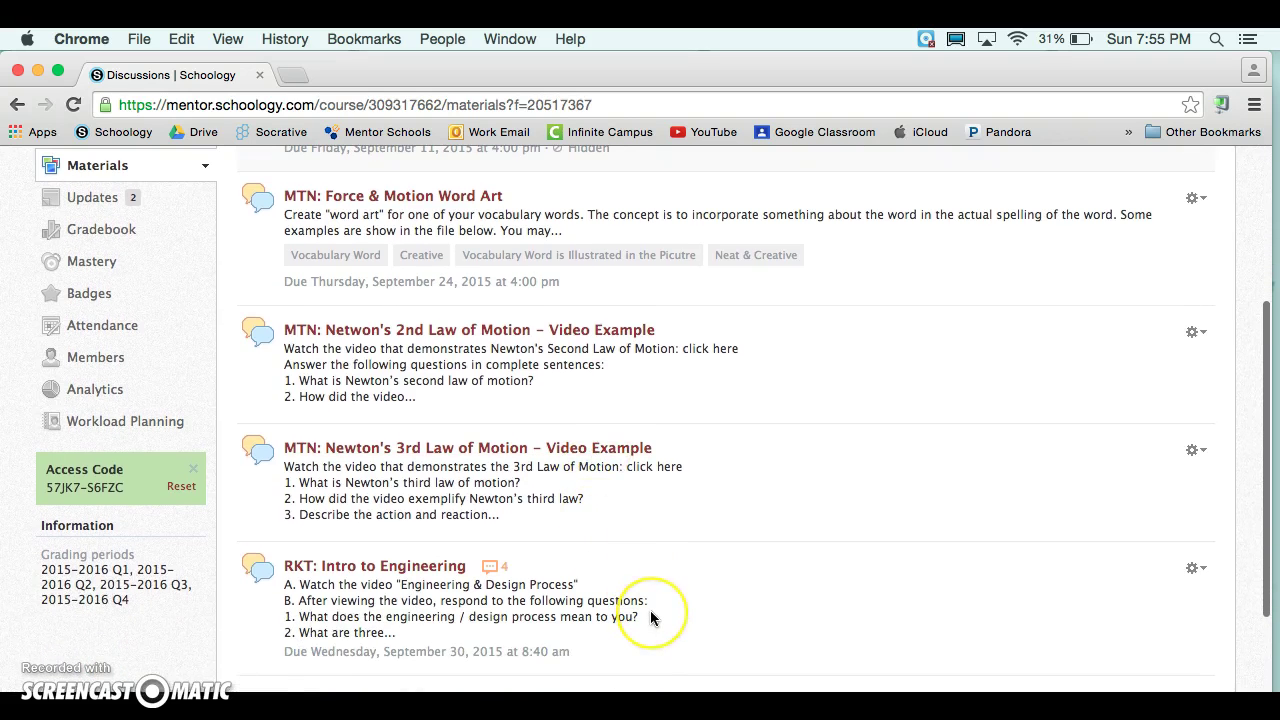
{"action": "scroll", "coordinate": [650, 614], "scroll_direction": "down", "scroll_amount": 1}
{"action": "scroll", "coordinate": [650, 614], "scroll_direction": "up", "scroll_amount": 5}
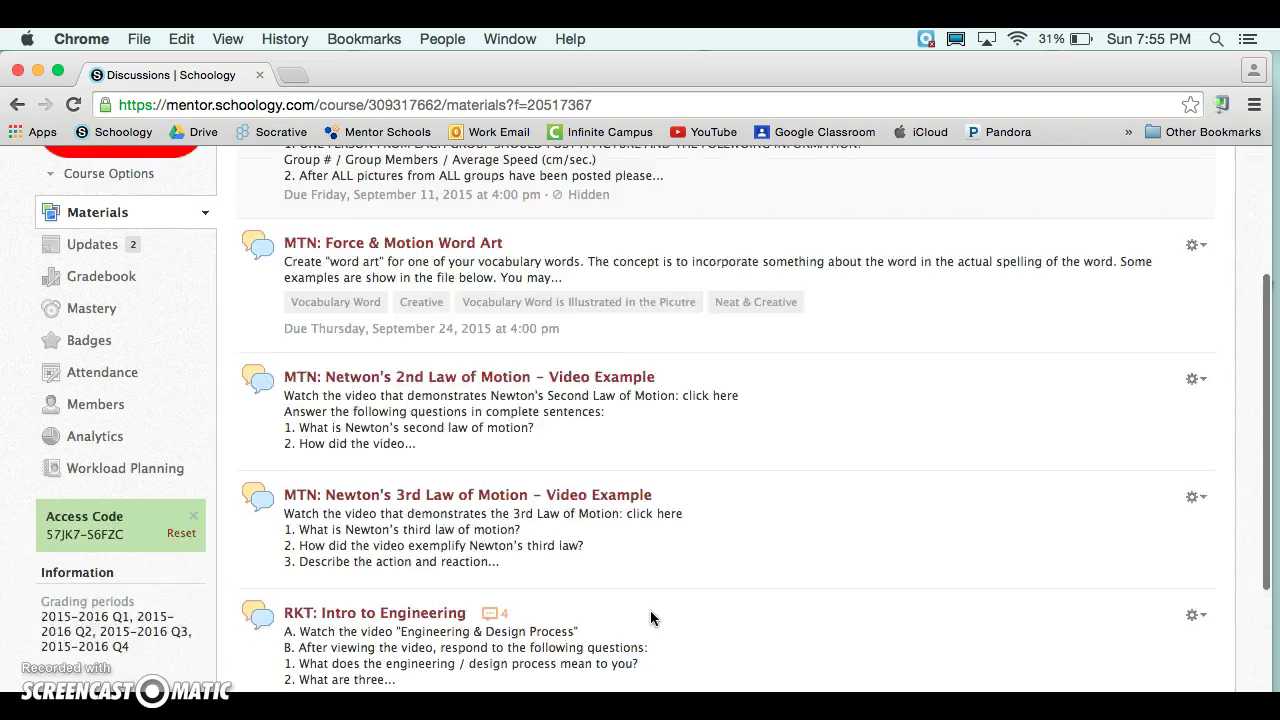
View the Videos folder of Force & Motion and return to the course's main materials list
{"action": "left_click", "coordinate": [415, 154]}
{"action": "left_click", "coordinate": [316, 506]}
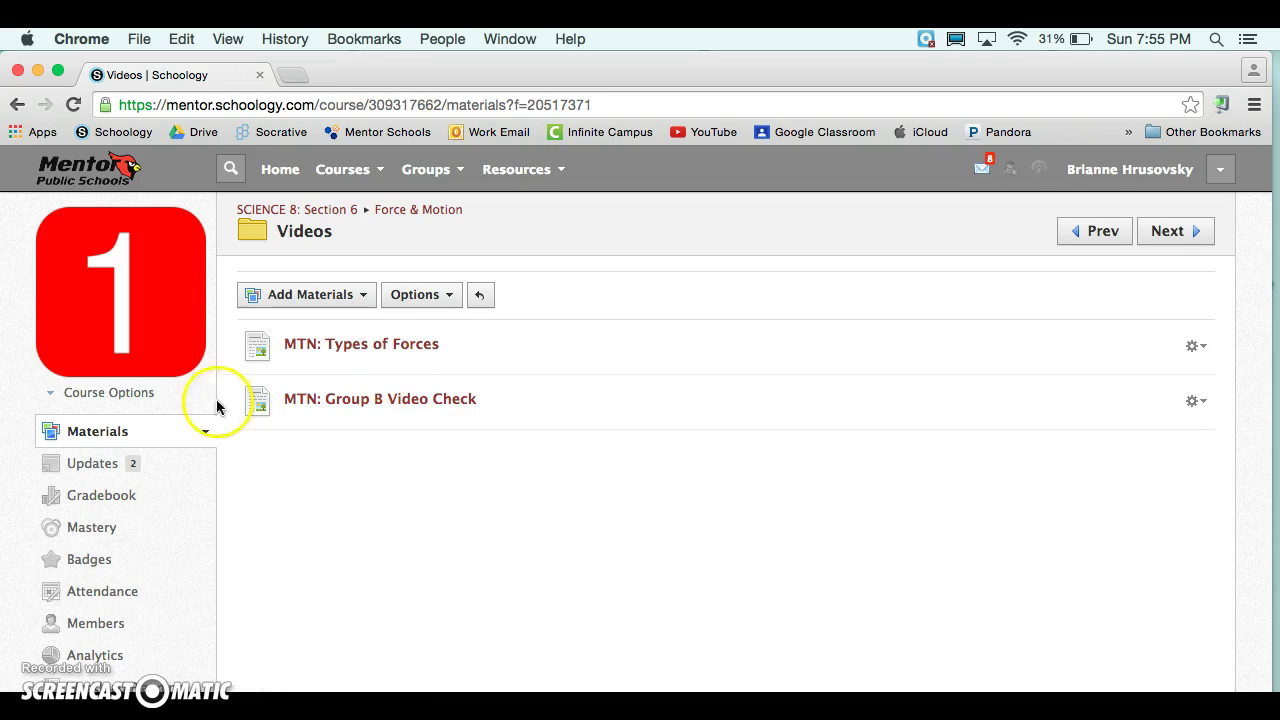
{"action": "left_click", "coordinate": [88, 431]}
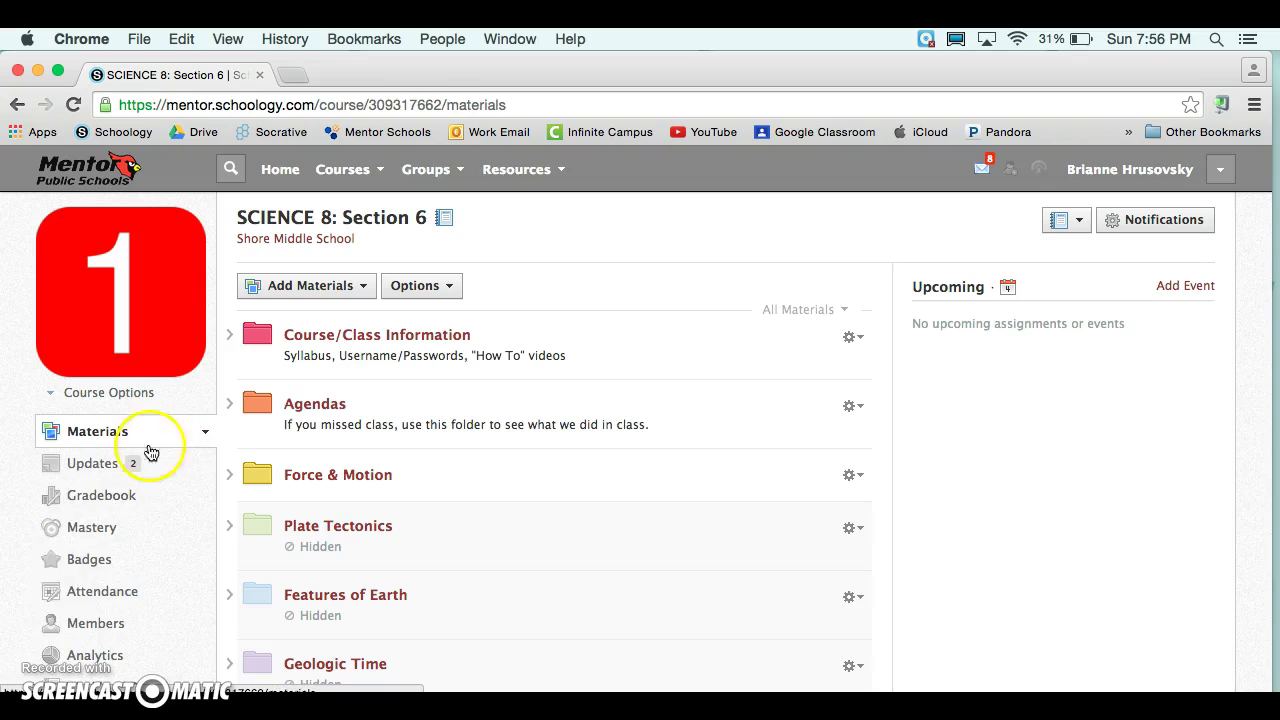
{"action": "left_click", "coordinate": [50, 700]}
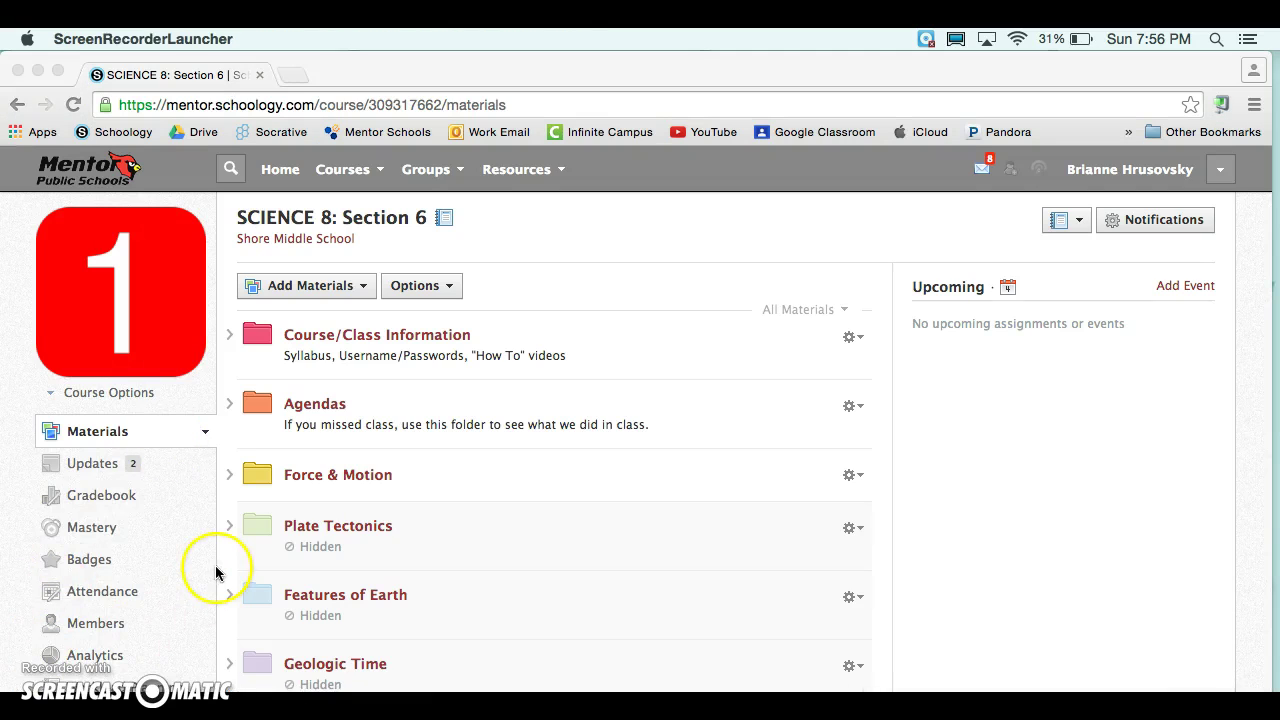
Start a new red course folder titled "Practice Folder A" with the description "Only use this folder if you need practice"
{"action": "left_click", "coordinate": [362, 288]}
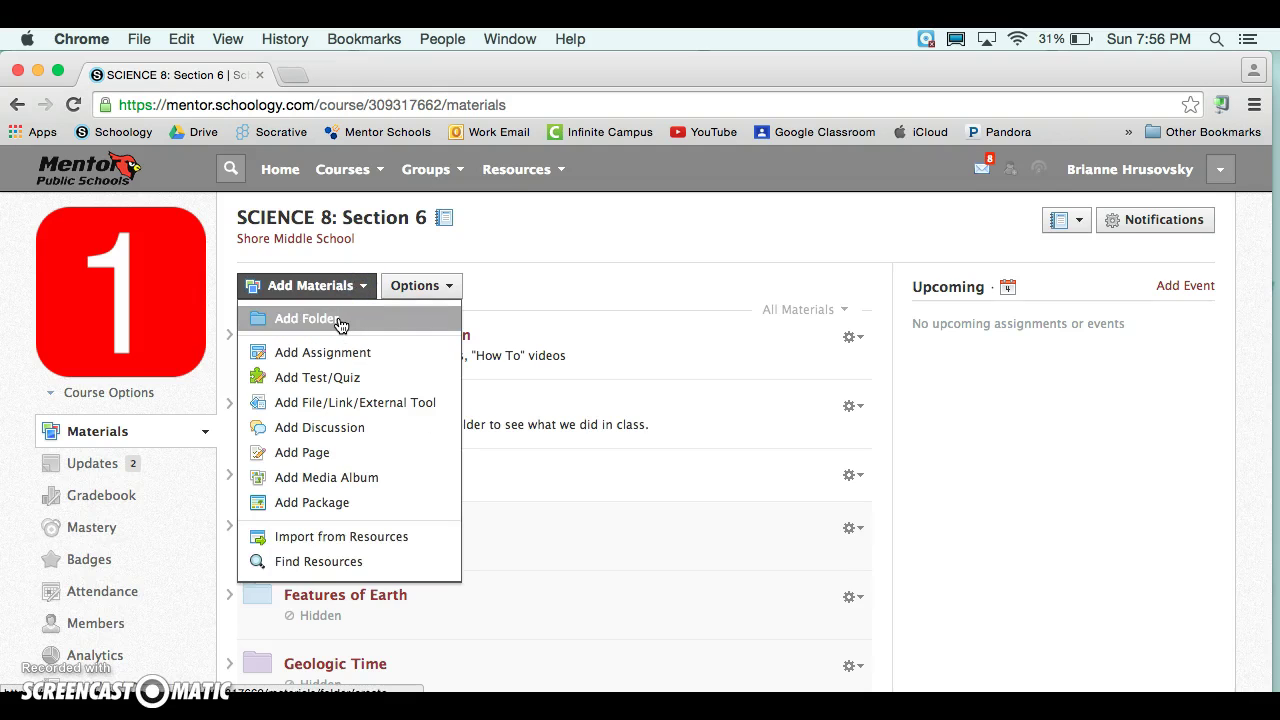
{"action": "left_click", "coordinate": [339, 322]}
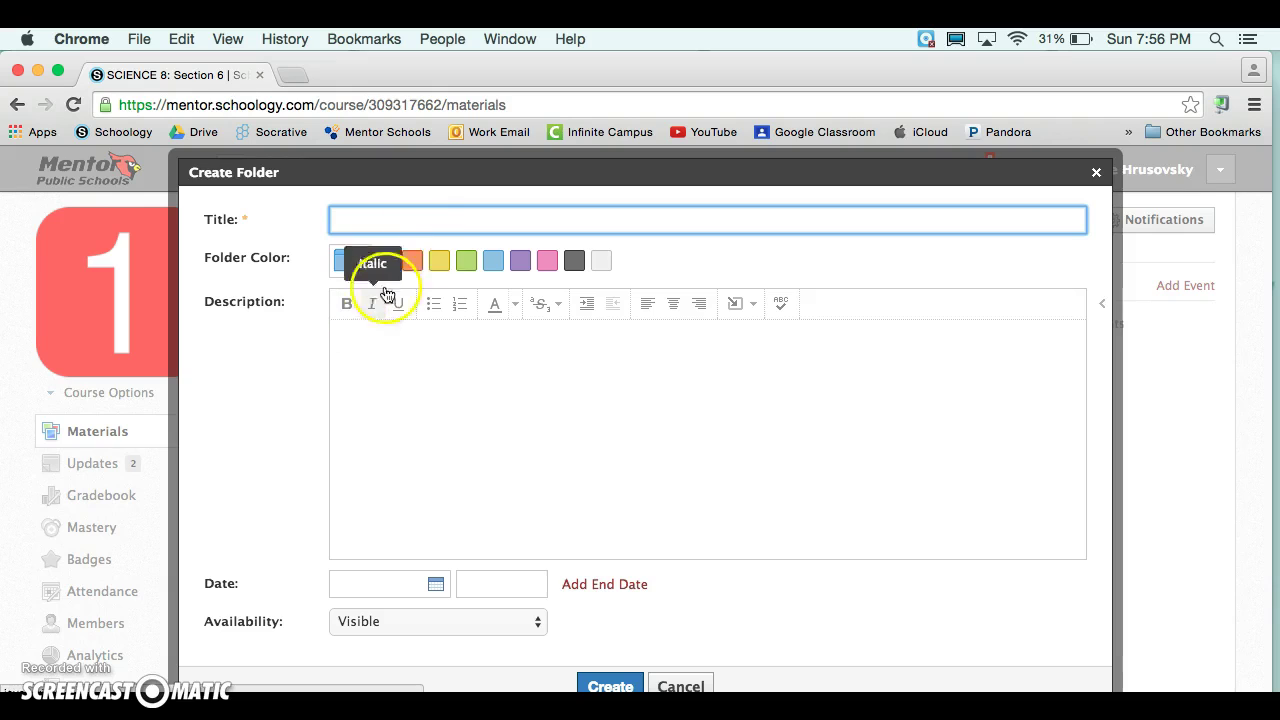
{"action": "type", "text": "Practice Folder A"}
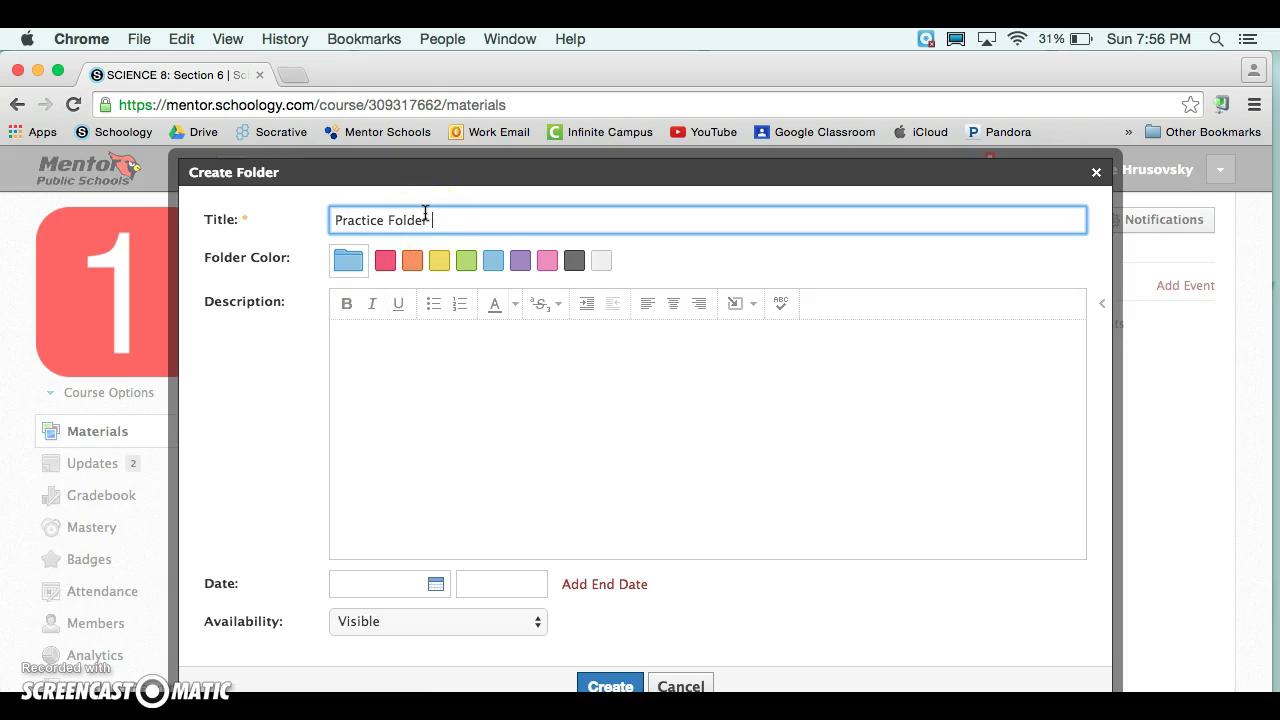
{"action": "left_click", "coordinate": [384, 272]}
{"action": "left_click", "coordinate": [370, 365]}
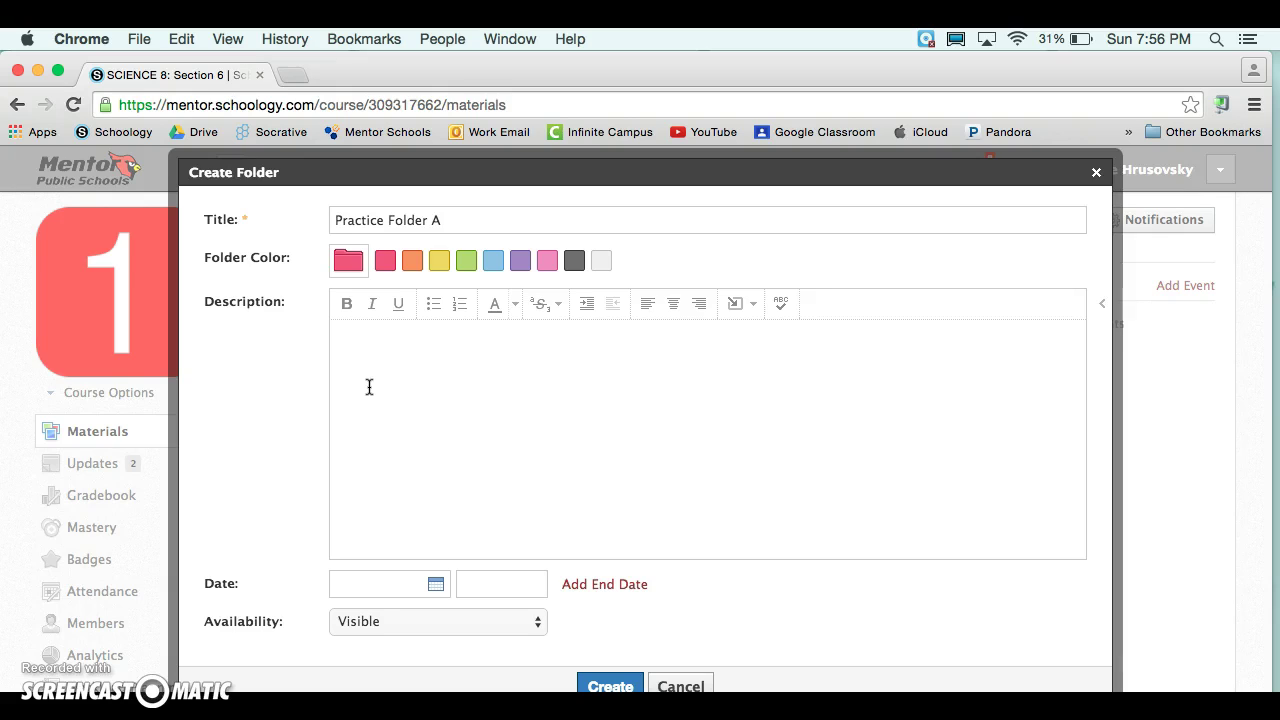
{"action": "type", "text": "use this folder if you need practice"}
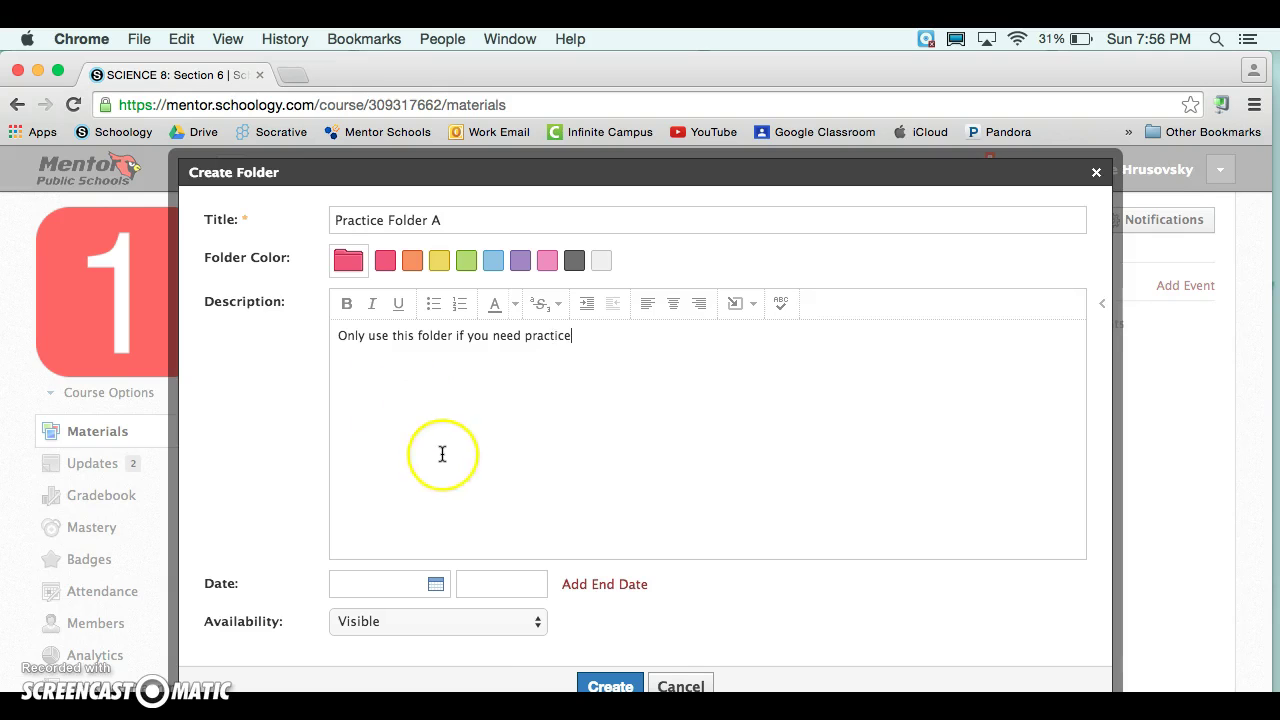
Keep the new folder's availability as Visible and create it
{"action": "scroll", "coordinate": [443, 451], "scroll_direction": "down", "scroll_amount": 3}
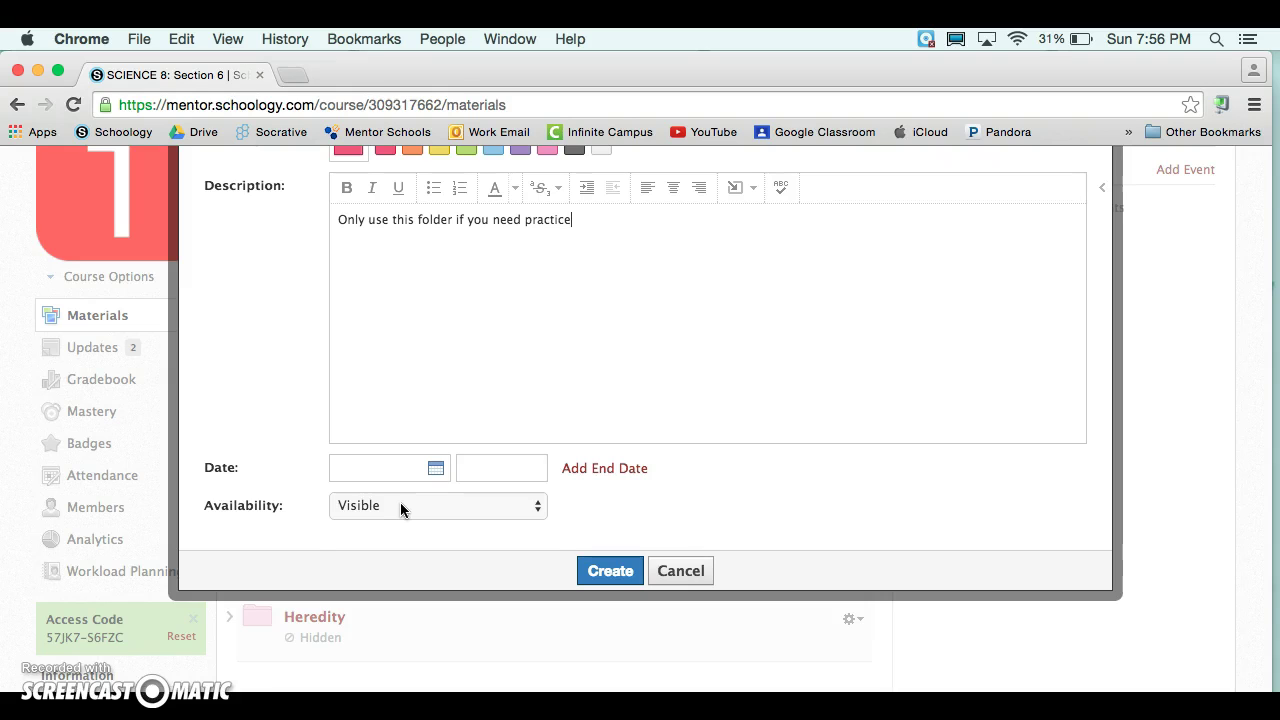
{"action": "left_click", "coordinate": [401, 508]}
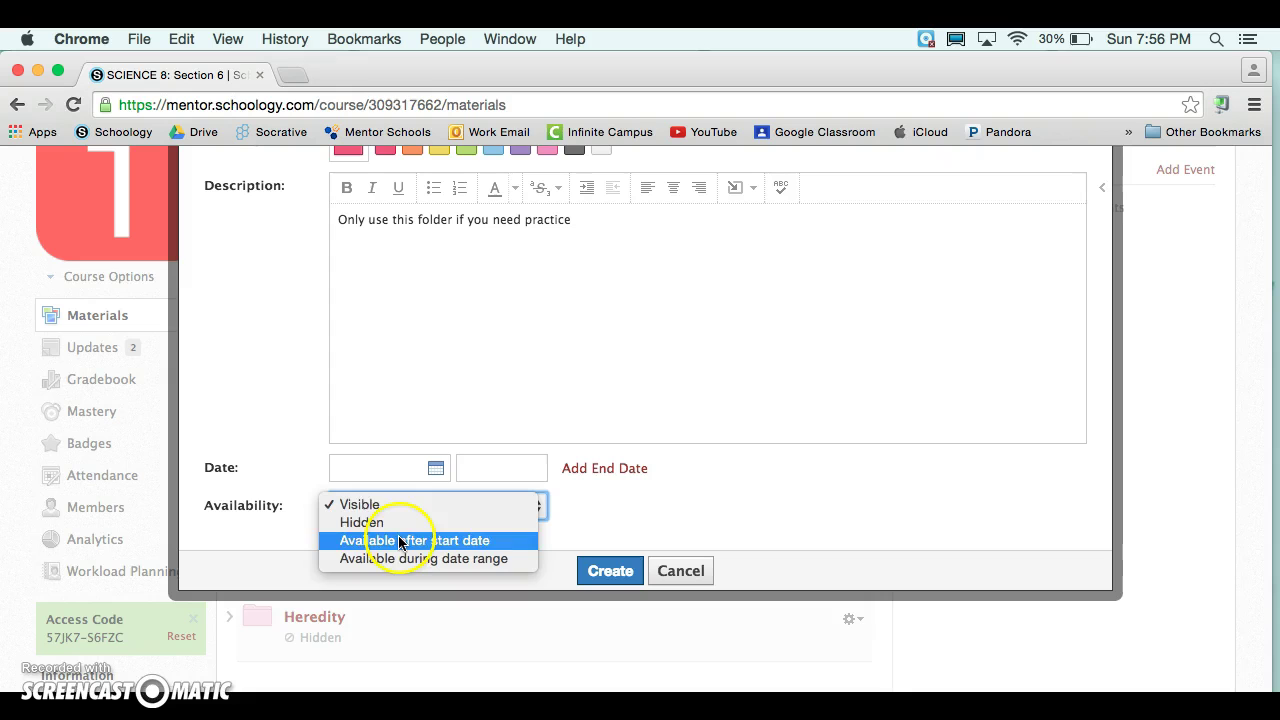
{"action": "left_click", "coordinate": [366, 505]}
{"action": "left_click", "coordinate": [614, 571]}
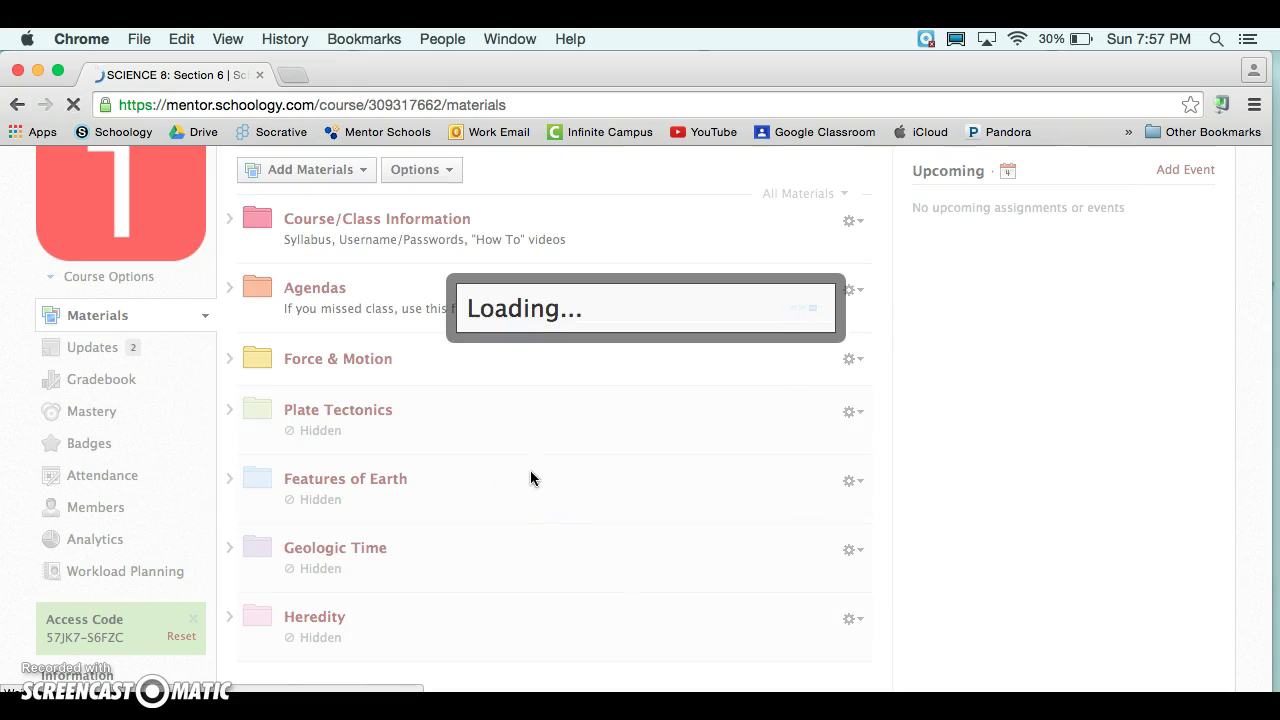
Move Practice Folder A between the Plate Tectonics and Features of Earth folders in the materials list
{"action": "scroll", "coordinate": [461, 460], "scroll_direction": "down", "scroll_amount": 3}
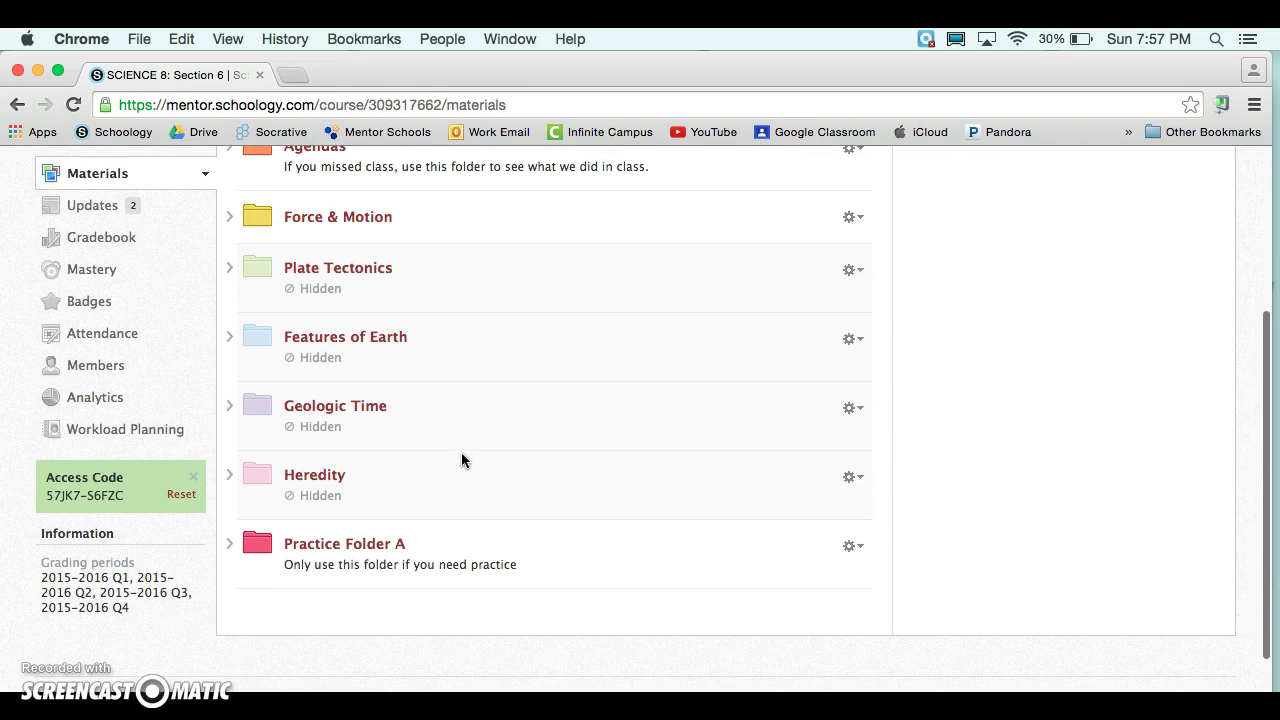
{"action": "left_click", "coordinate": [547, 550]}
{"action": "left_click_drag", "start_coordinate": [559, 564], "coordinate": [595, 557]}
{"action": "left_click", "coordinate": [377, 517]}
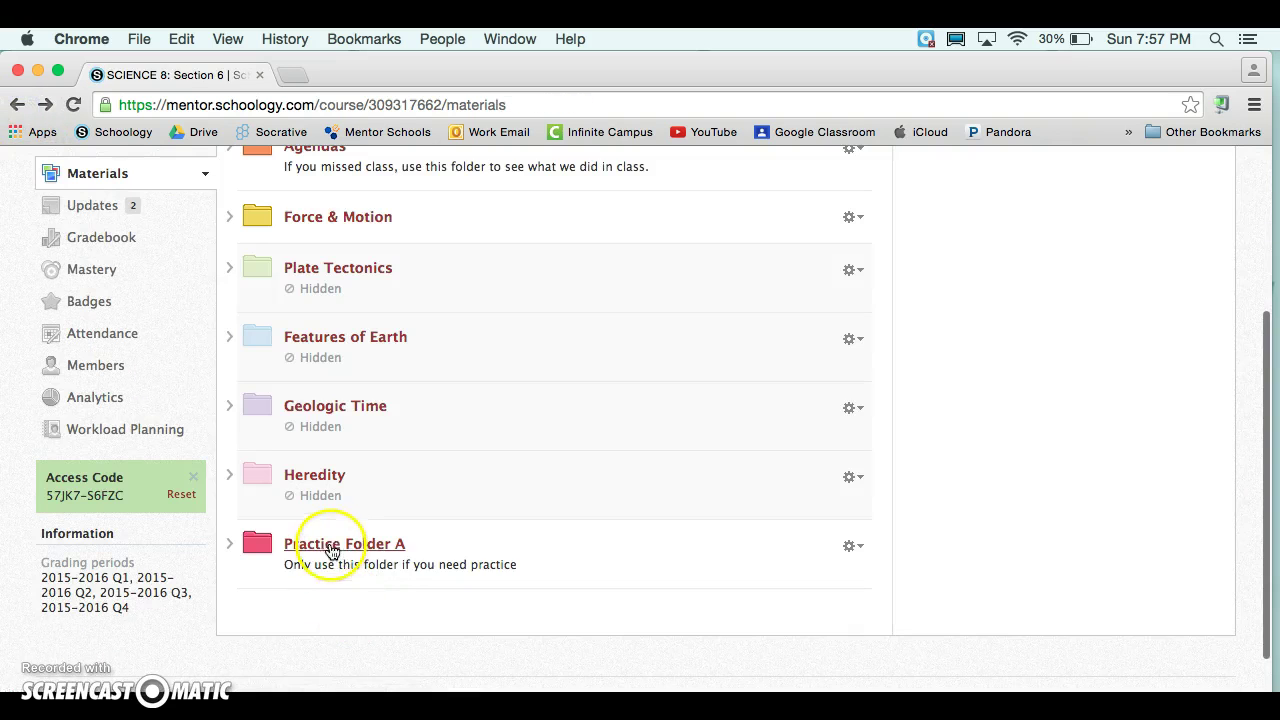
{"action": "left_click", "coordinate": [334, 485]}
{"action": "left_click_drag", "start_coordinate": [334, 485], "coordinate": [336, 340]}
{"action": "left_click", "coordinate": [229, 272]}
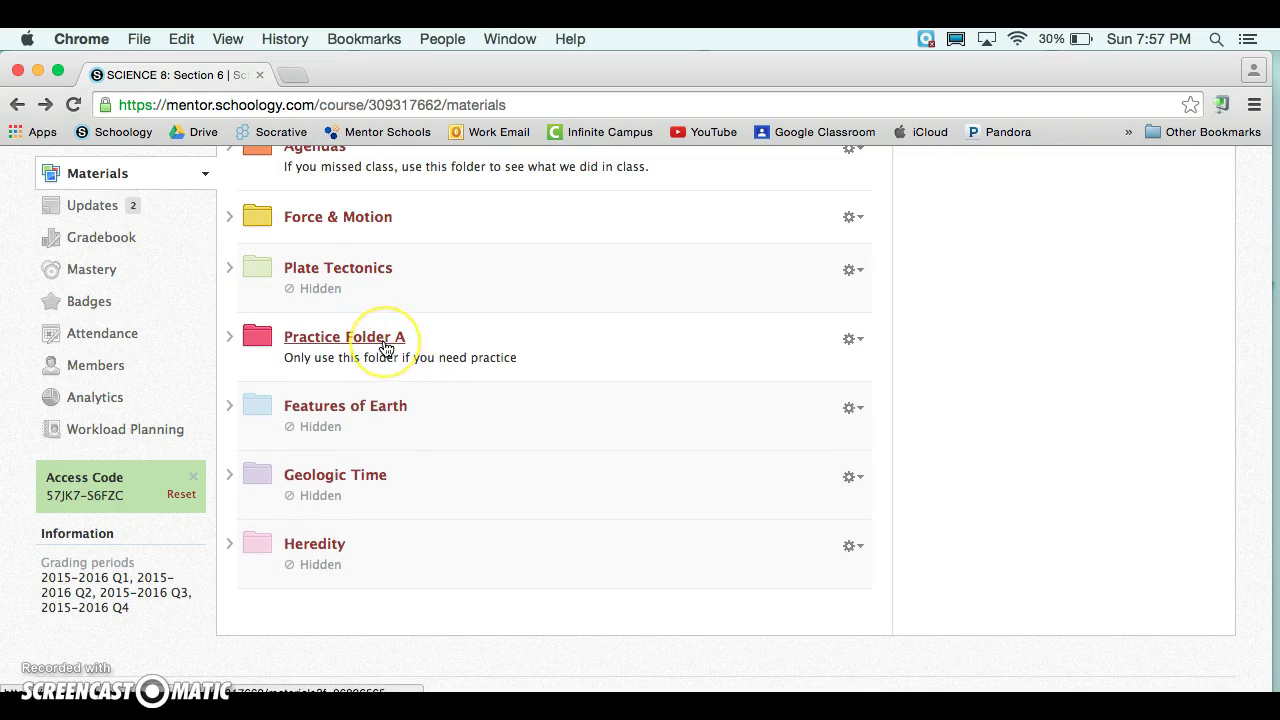
Open Practice Folder A and start a new yellow subfolder titled "Practice Folder B"
{"action": "left_click", "coordinate": [385, 344]}
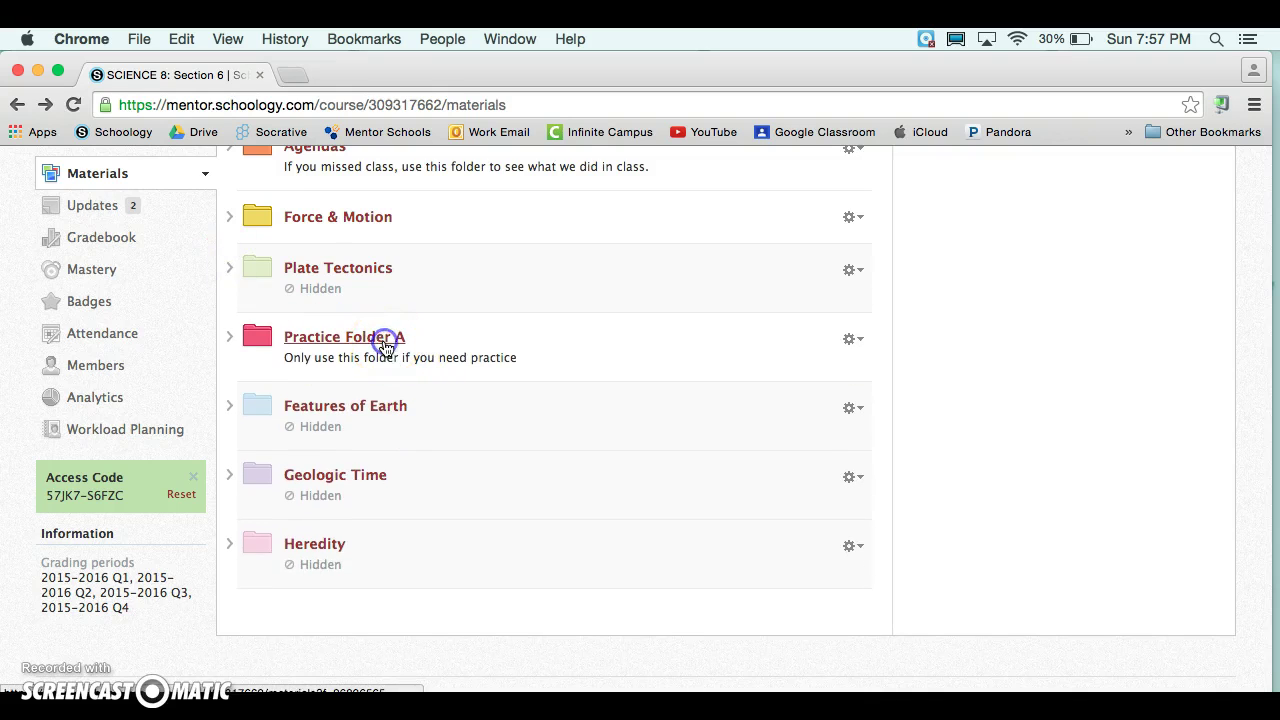
{"action": "left_click", "coordinate": [319, 303]}
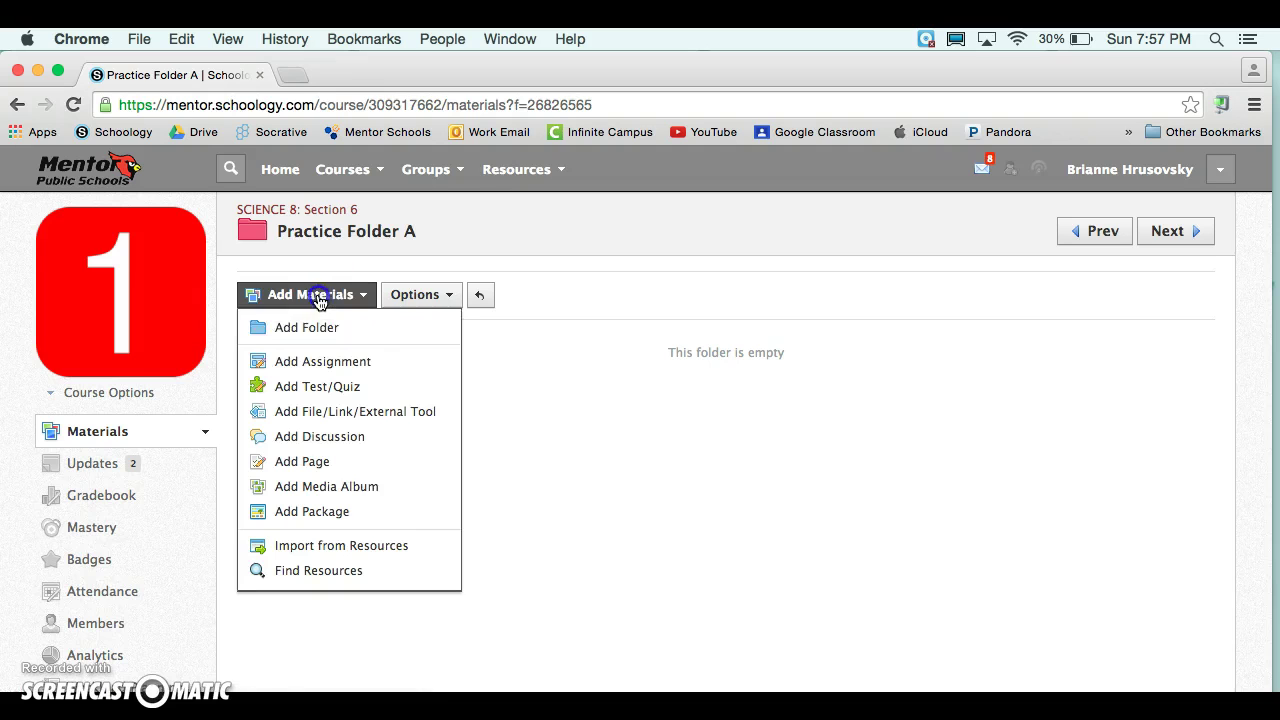
{"action": "left_click", "coordinate": [338, 322]}
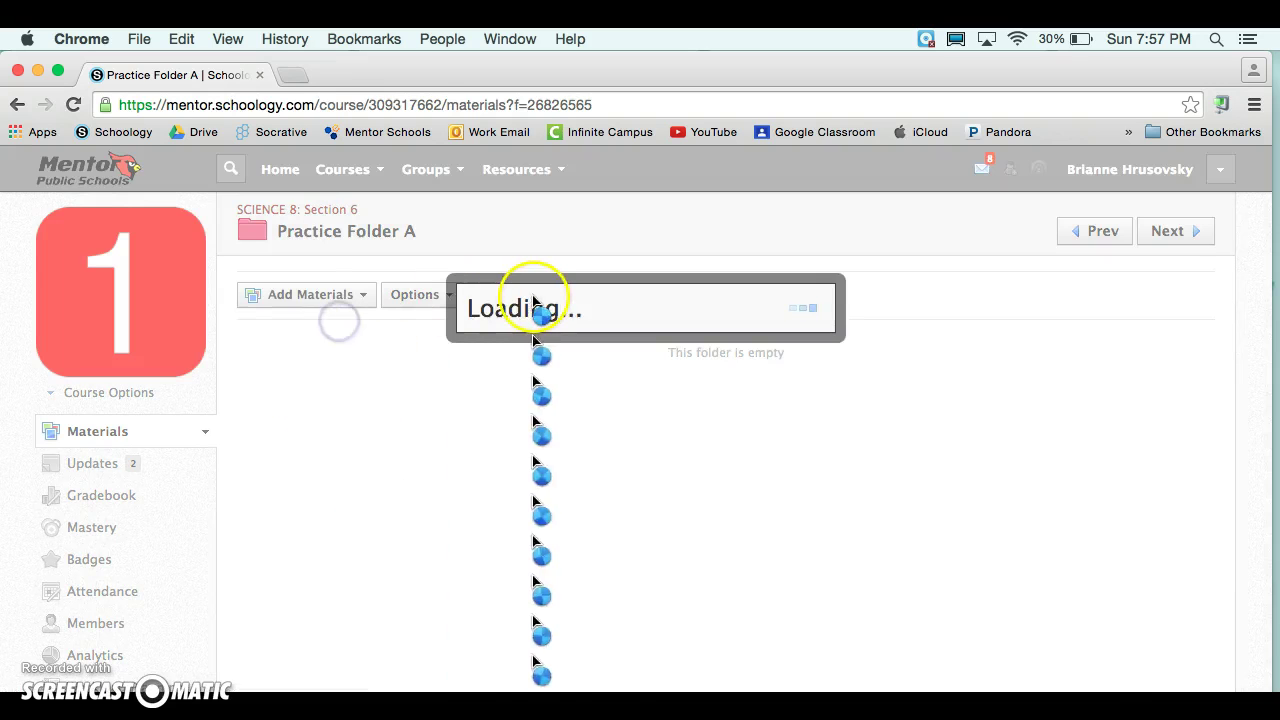
{"action": "left_click", "coordinate": [444, 261]}
{"action": "left_click", "coordinate": [428, 220]}
{"action": "type", "text": "Practice Folder B"}
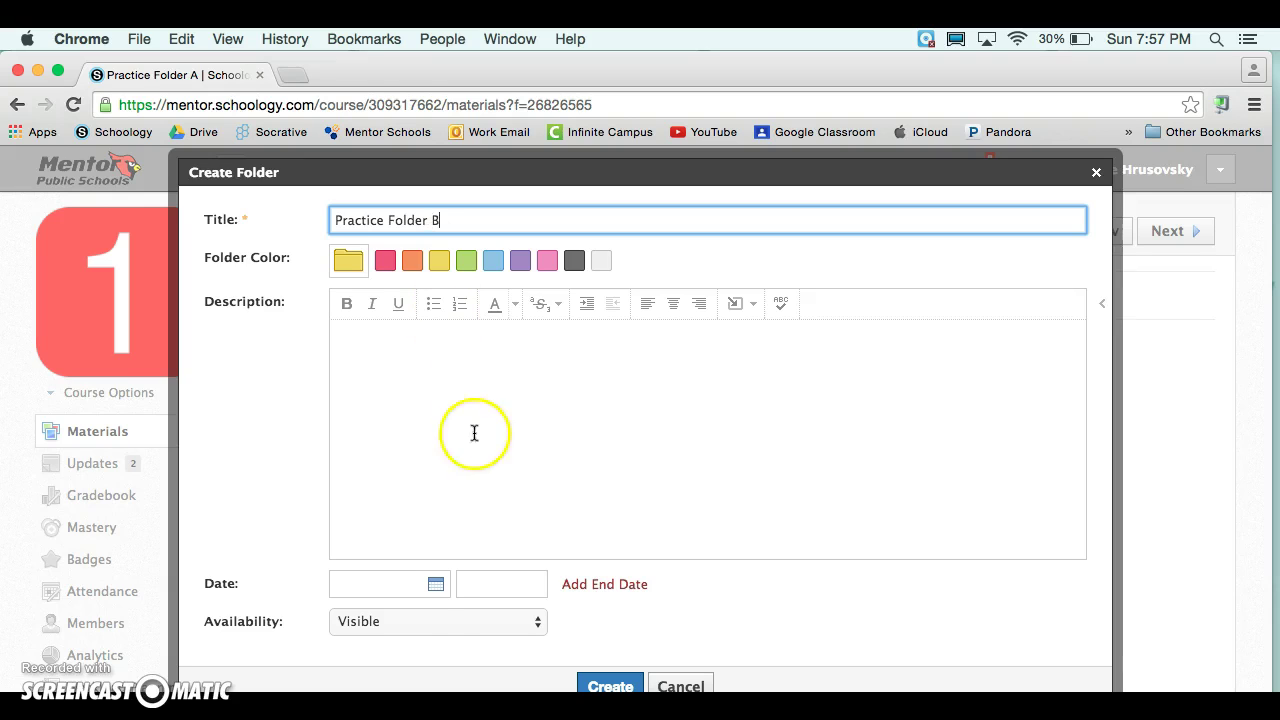
Set the new subfolder's availability to Hidden and create it
{"action": "left_click", "coordinate": [410, 622]}
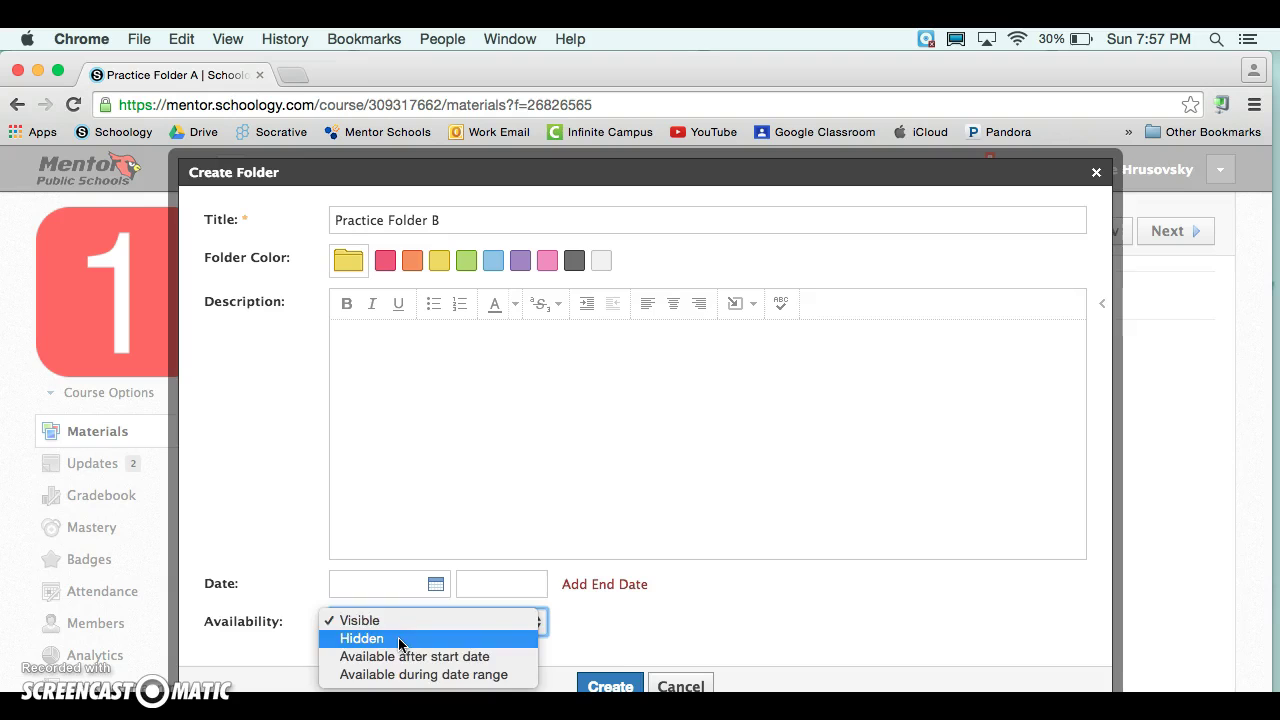
{"action": "left_click", "coordinate": [399, 640]}
{"action": "left_click", "coordinate": [610, 686]}
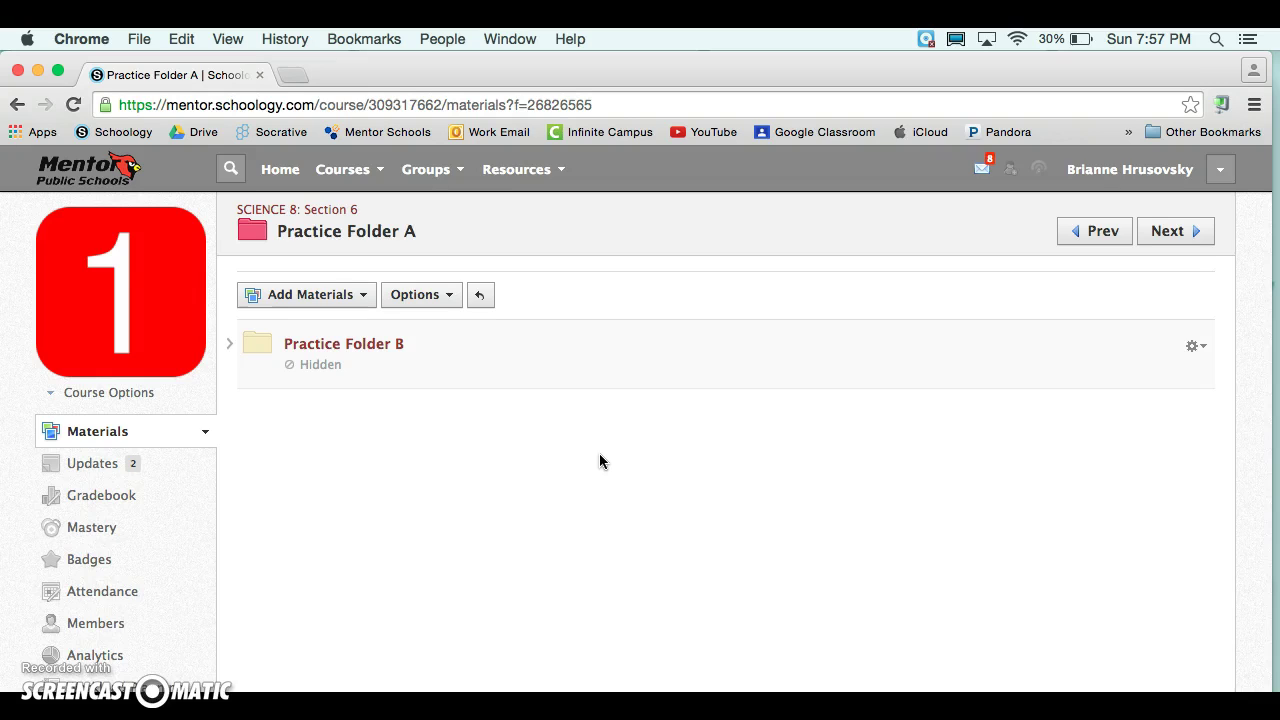
Open Practice Folder B and start a new page titled "Sunday, October 4"
{"action": "left_click", "coordinate": [360, 346]}
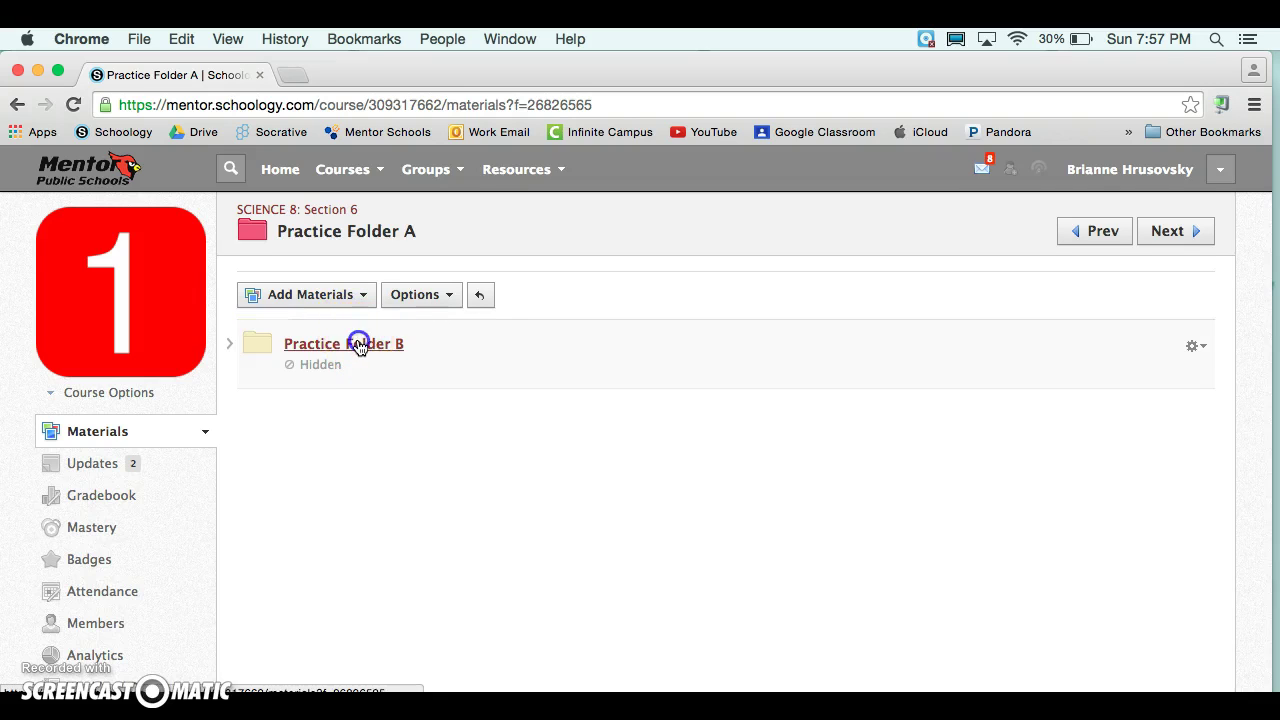
{"action": "left_click", "coordinate": [347, 303]}
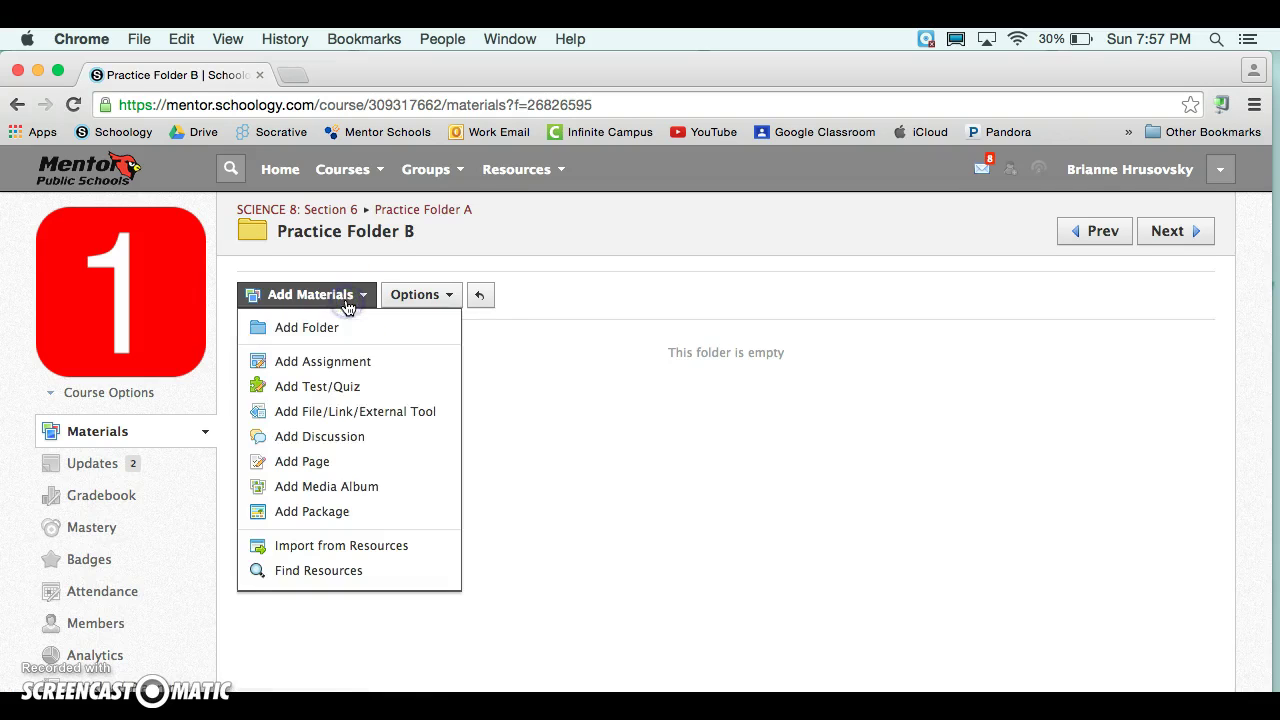
{"action": "left_click", "coordinate": [305, 462]}
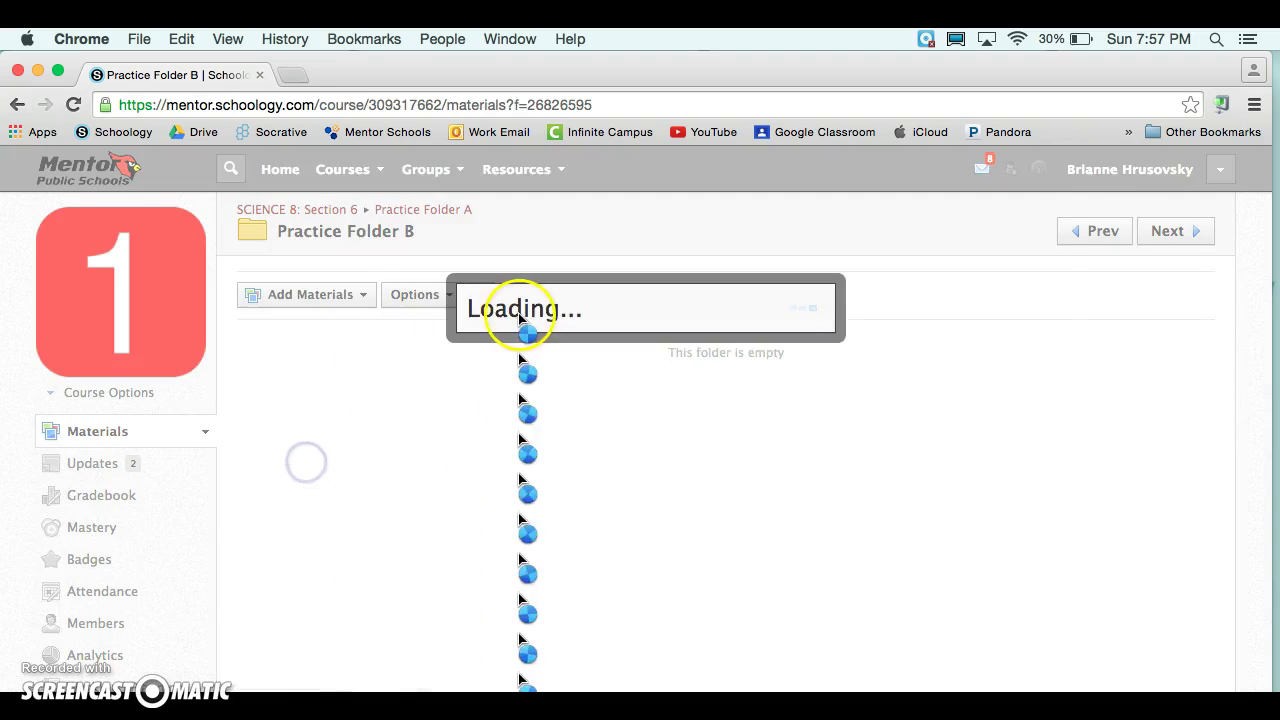
{"action": "type", "text": "Su"}
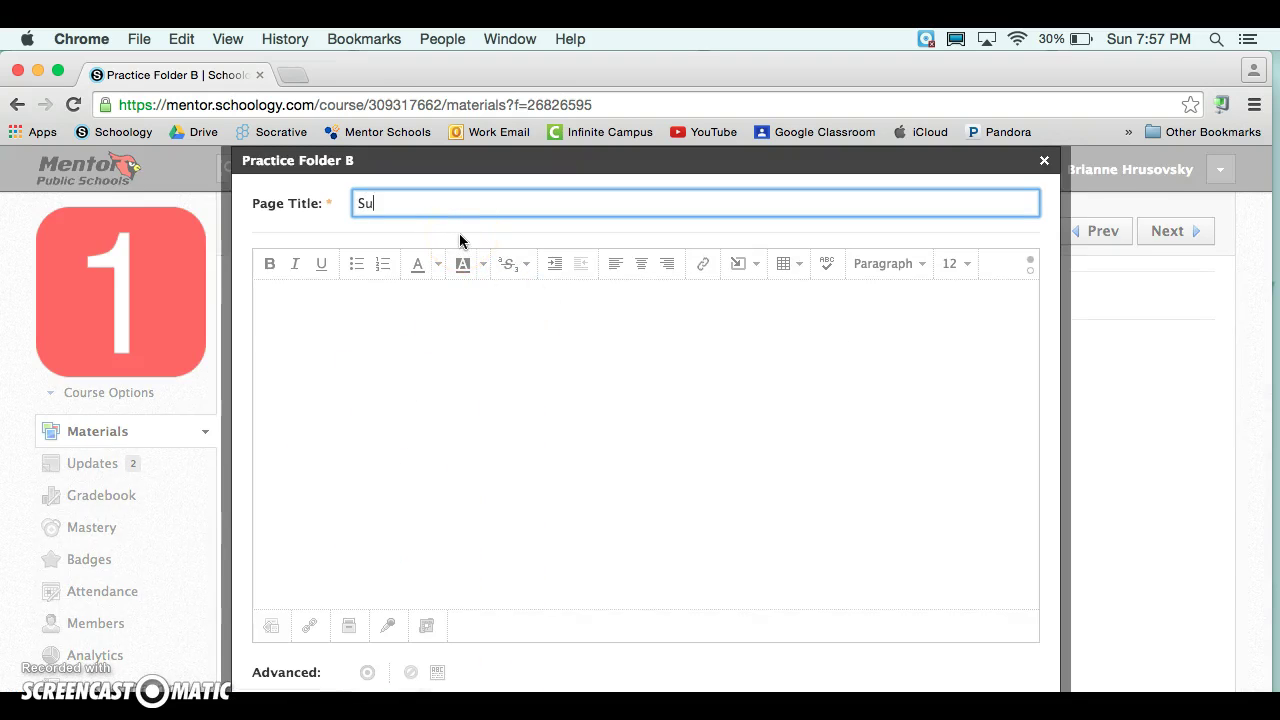
{"action": "type", "text": "nday, October 4"}
Add the numbered list item "Make a practice video on Schoology" to the page body and create the page
{"action": "left_click", "coordinate": [486, 384]}
{"action": "left_click", "coordinate": [383, 270]}
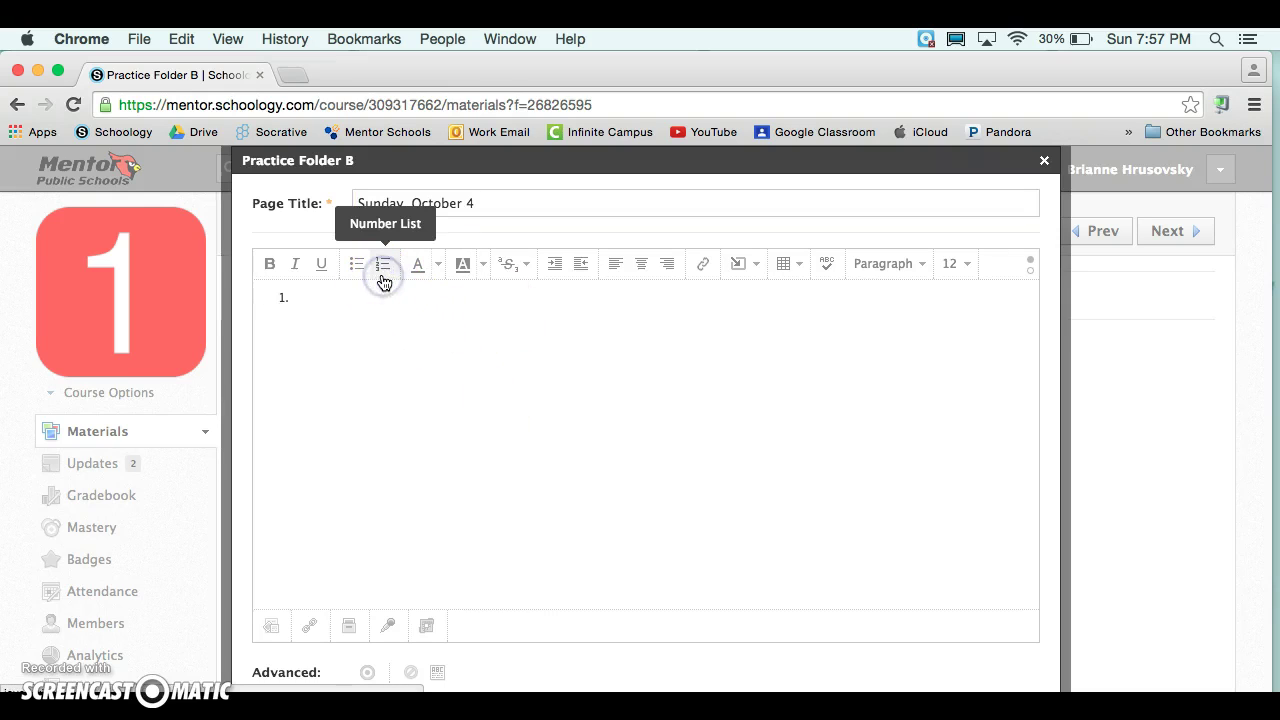
{"action": "type", "text": "Make a practice video on Schoology"}
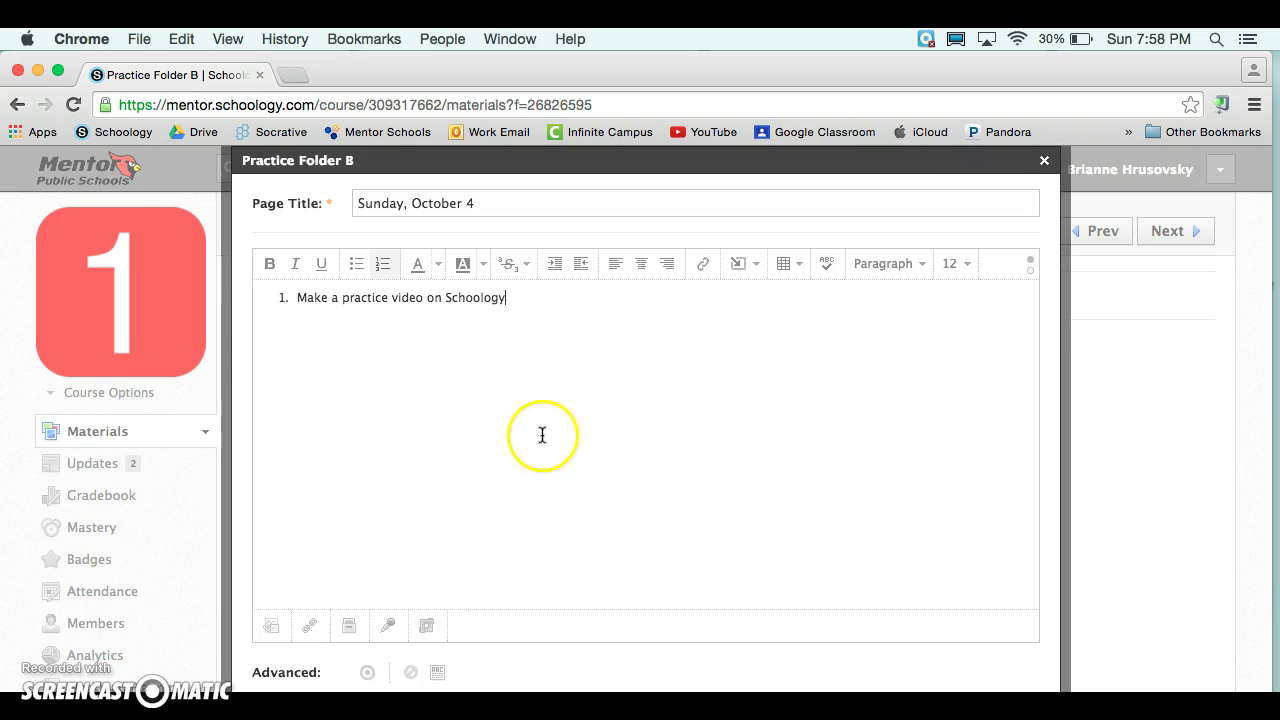
{"action": "scroll", "coordinate": [590, 300], "scroll_direction": "down", "scroll_amount": 3}
{"action": "left_click", "coordinate": [608, 590]}
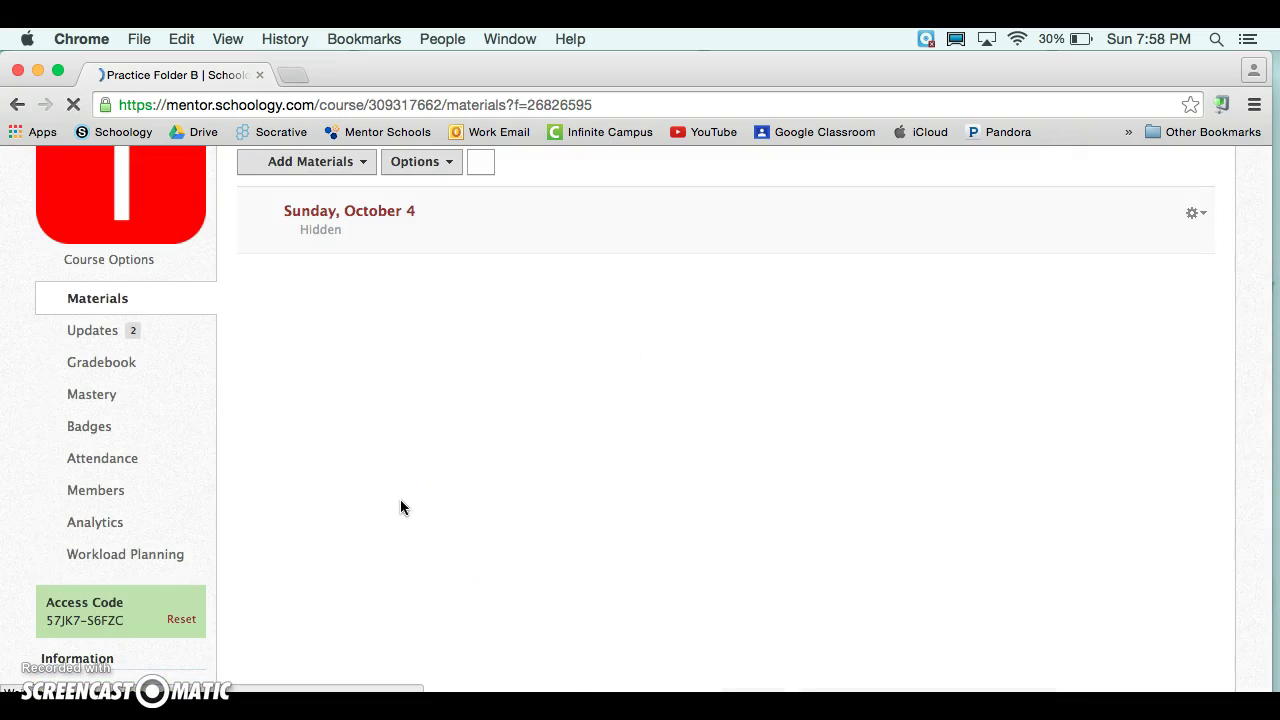
Return from Practice Folder B to the course's main materials list
{"action": "scroll", "coordinate": [429, 503], "scroll_direction": "up", "scroll_amount": 3}
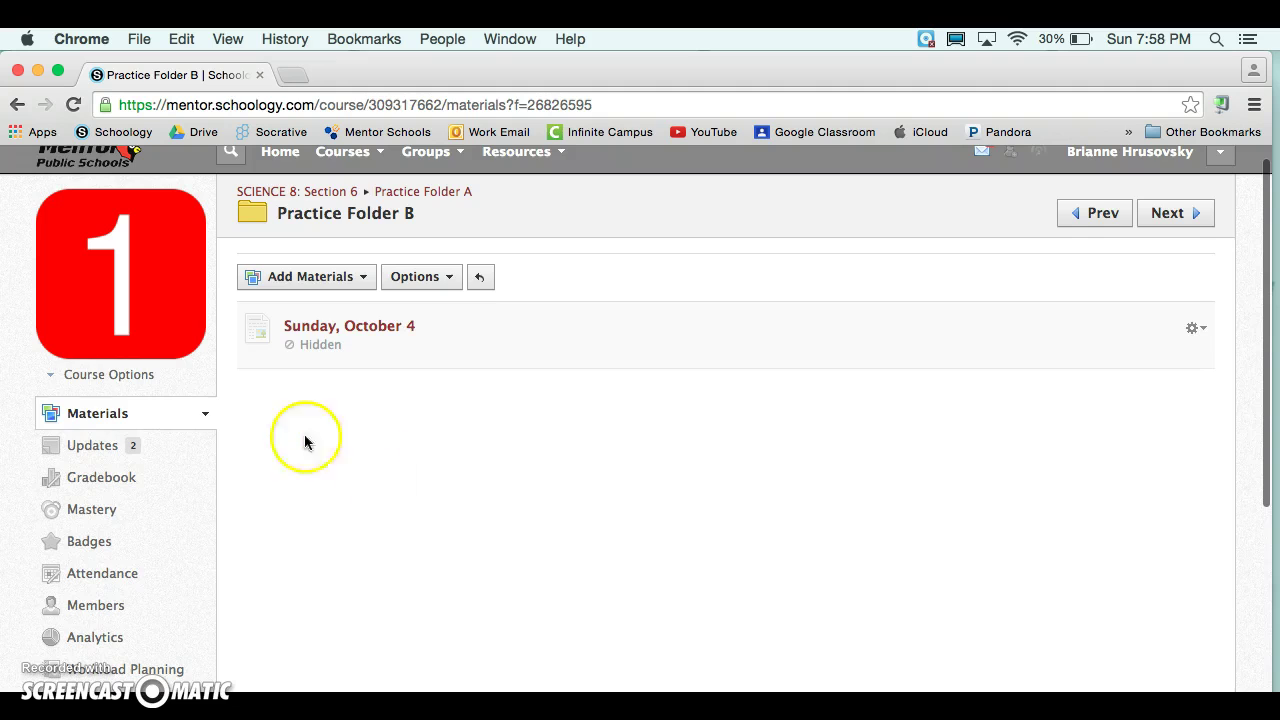
{"action": "left_click", "coordinate": [87, 413]}
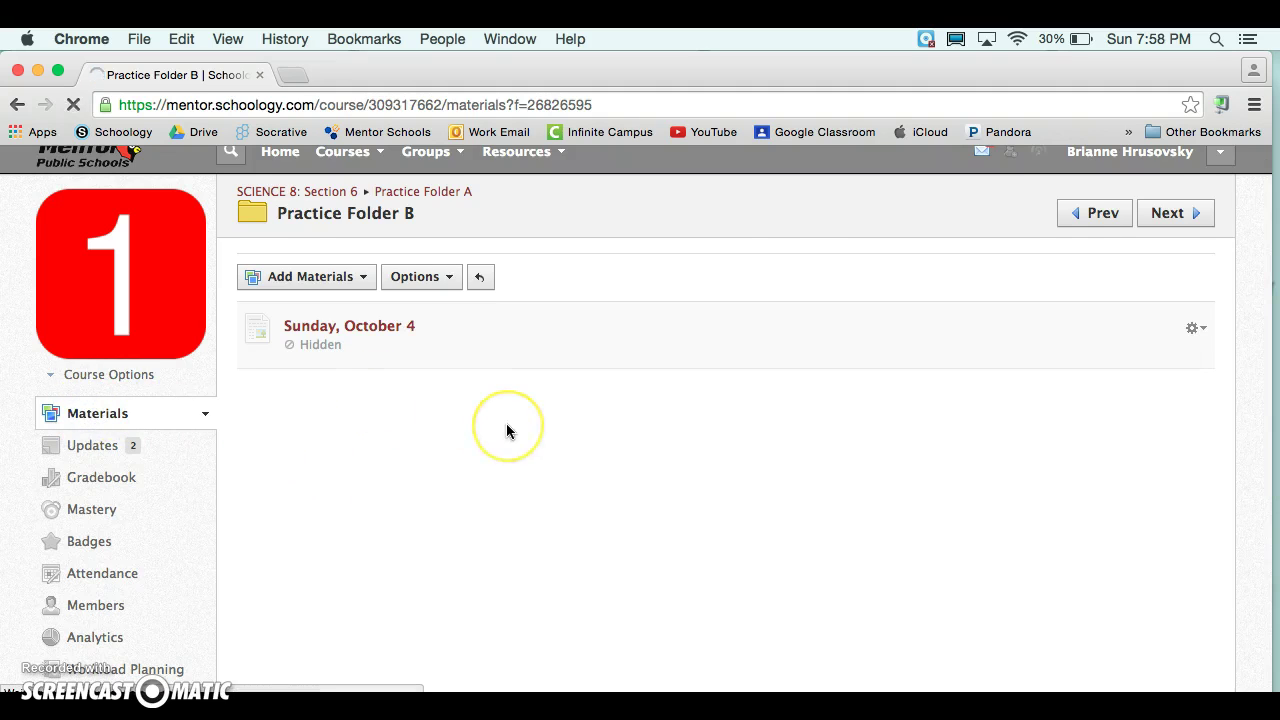